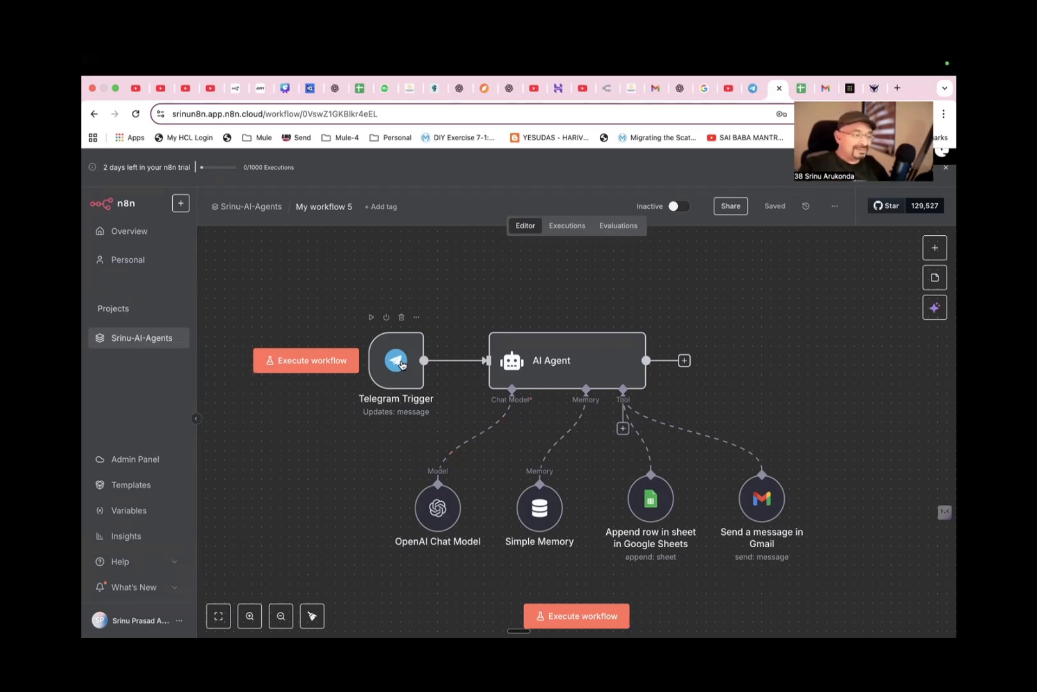
# Open the Telegram Trigger node and inspect its telegram credential's connection settings, closing them without changes.
pyautogui.click(401, 365)
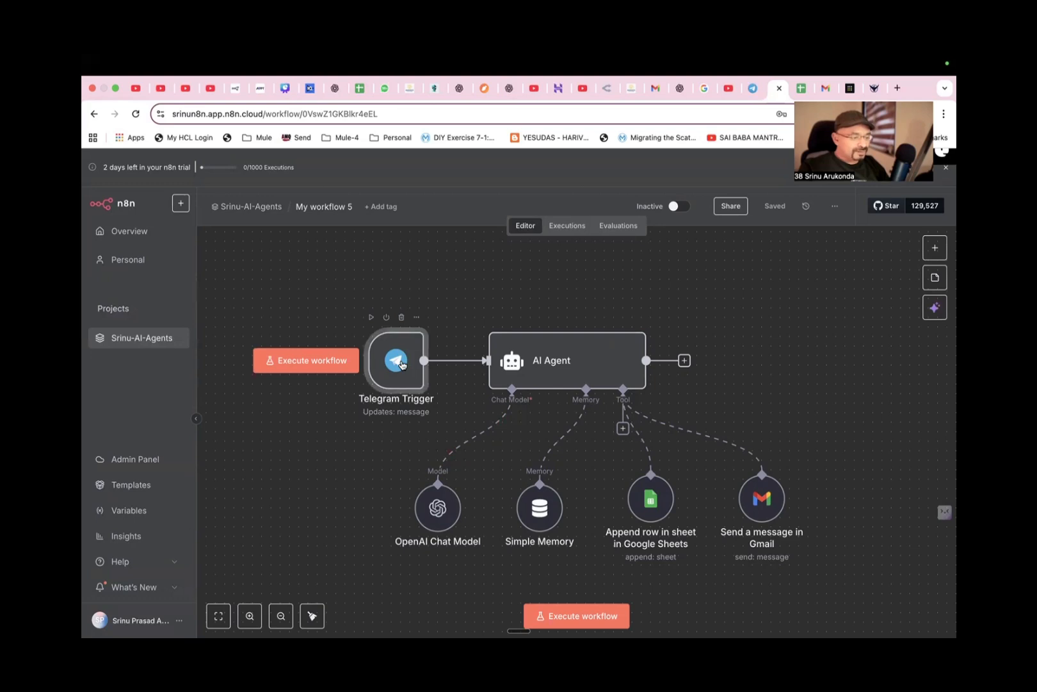
pyautogui.doubleClick(401, 365)
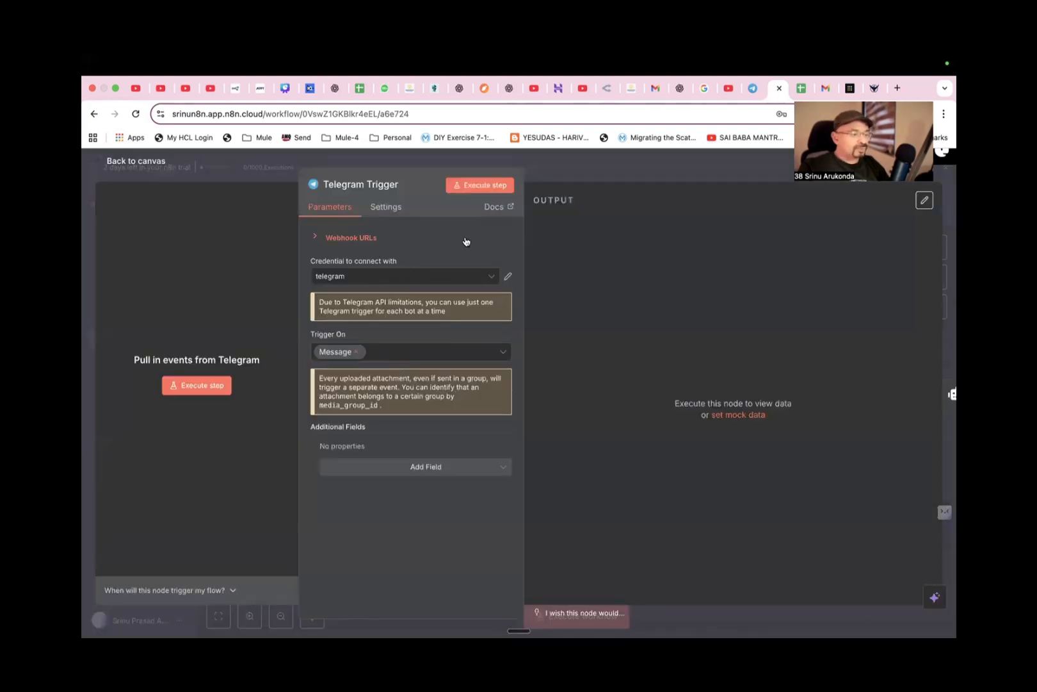
pyautogui.click(509, 278)
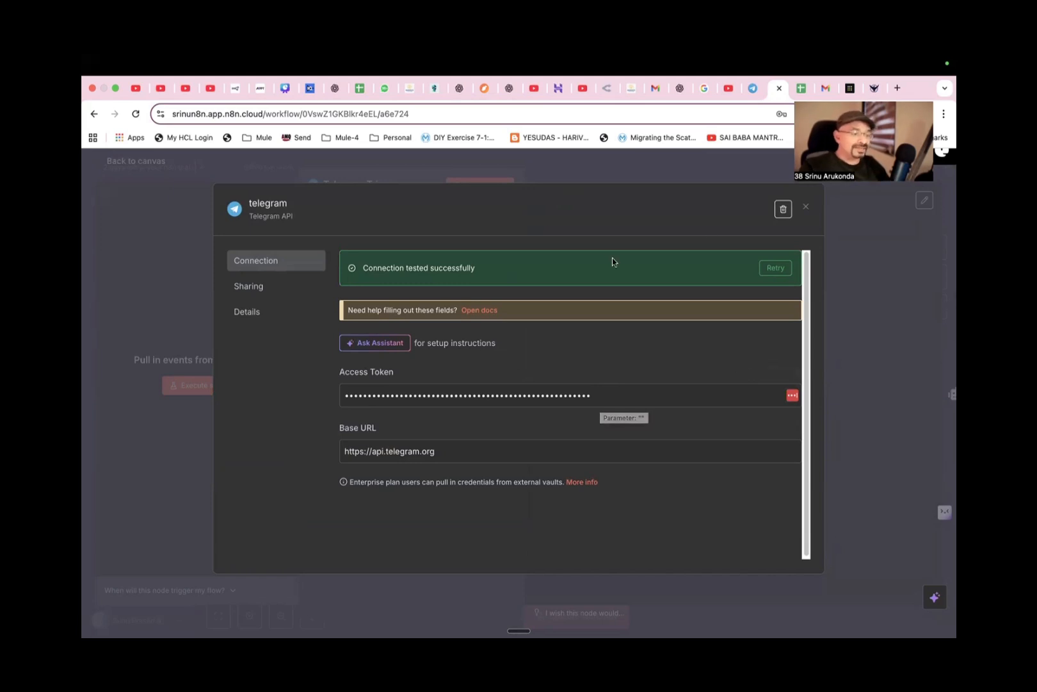
pyautogui.click(805, 206)
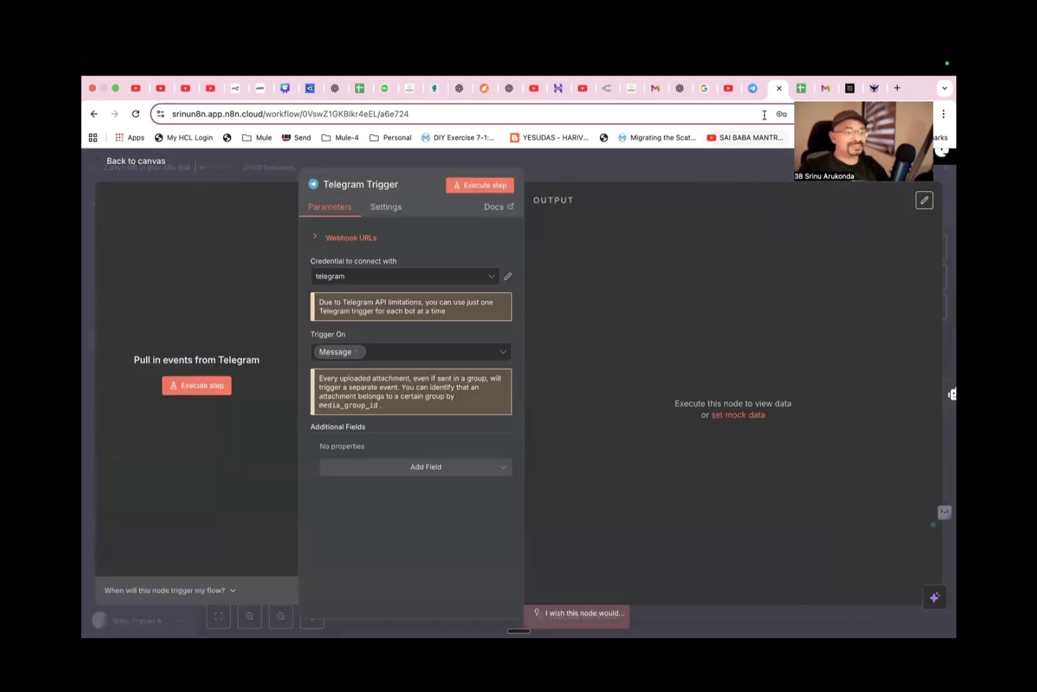
# Switch to Telegram Web and open the BotFather chat at the beginning of its conversation.
pyautogui.click(753, 87)
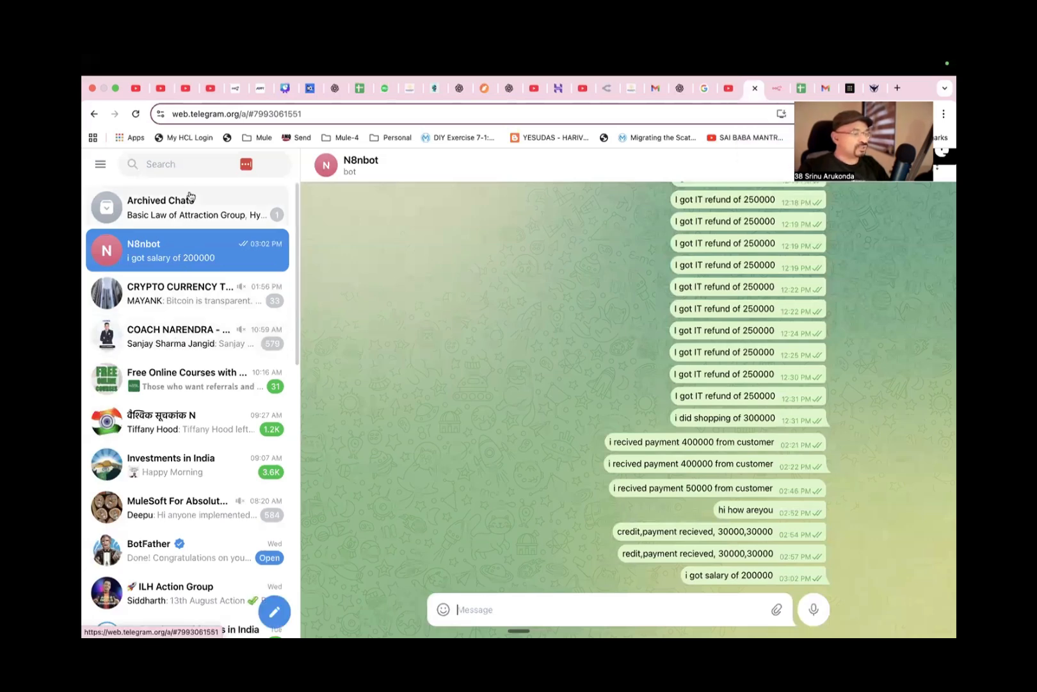
pyautogui.click(190, 169)
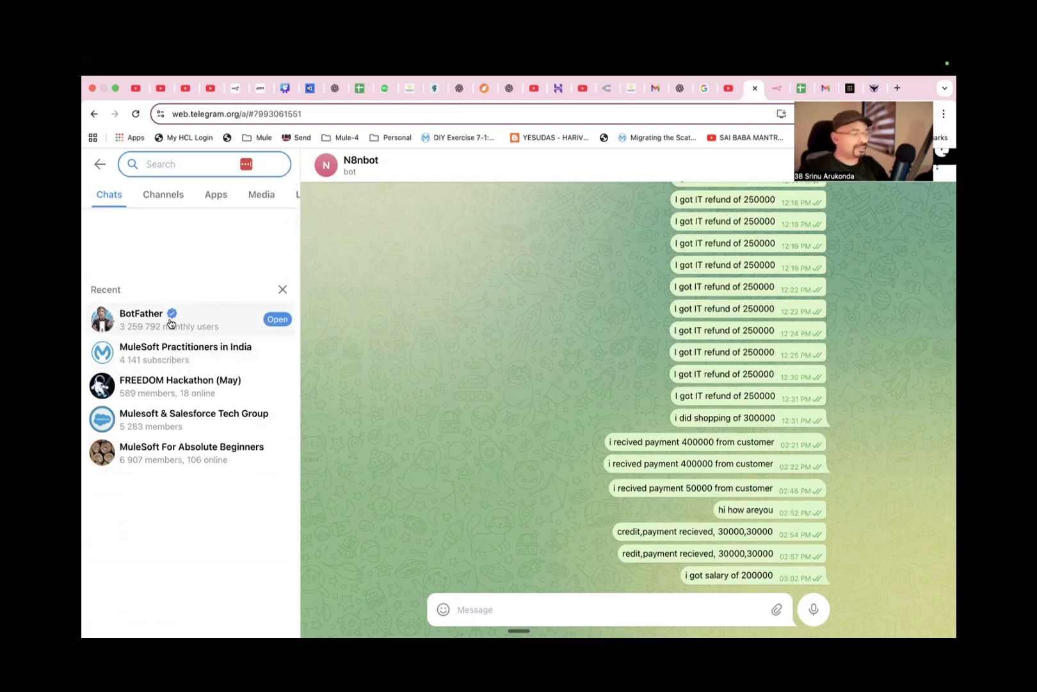
pyautogui.click(146, 327)
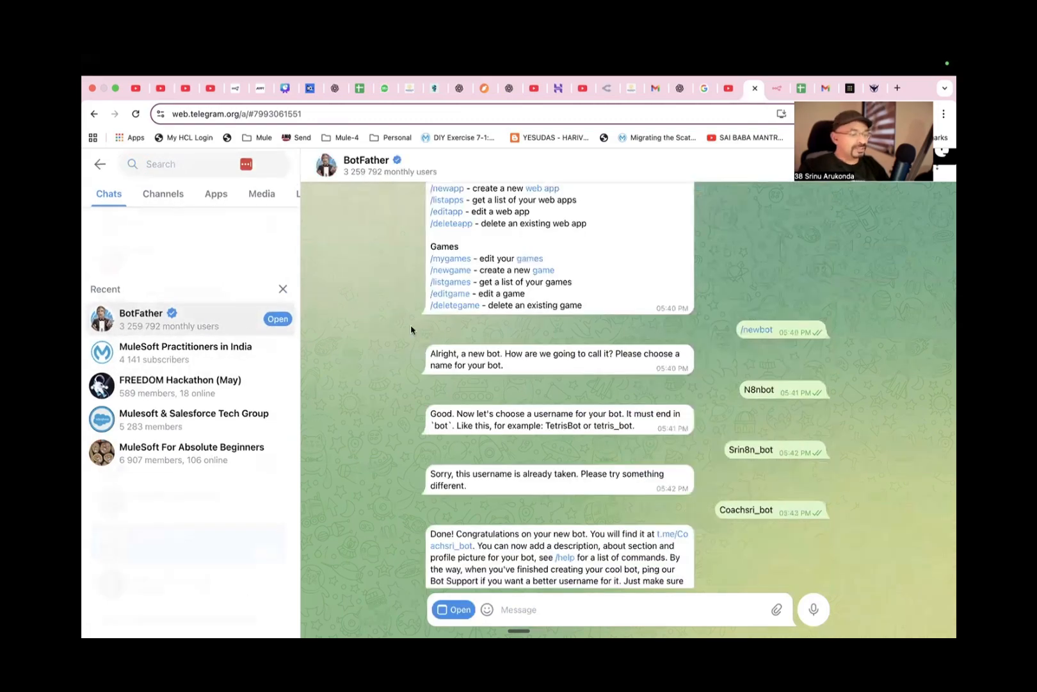
pyautogui.scroll(5, 652, 350)
pyautogui.scroll(2, 652, 349)
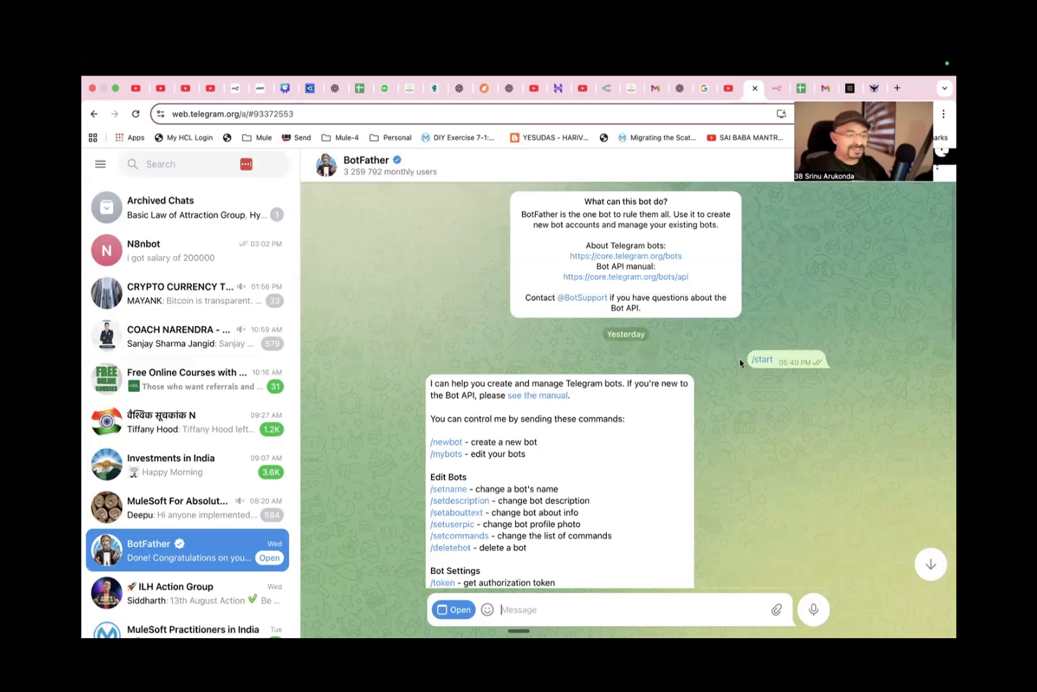
# Review the BotFather conversation from /start through the command list, /newbot, the bot naming and the username choice.
pyautogui.moveTo(762, 362)
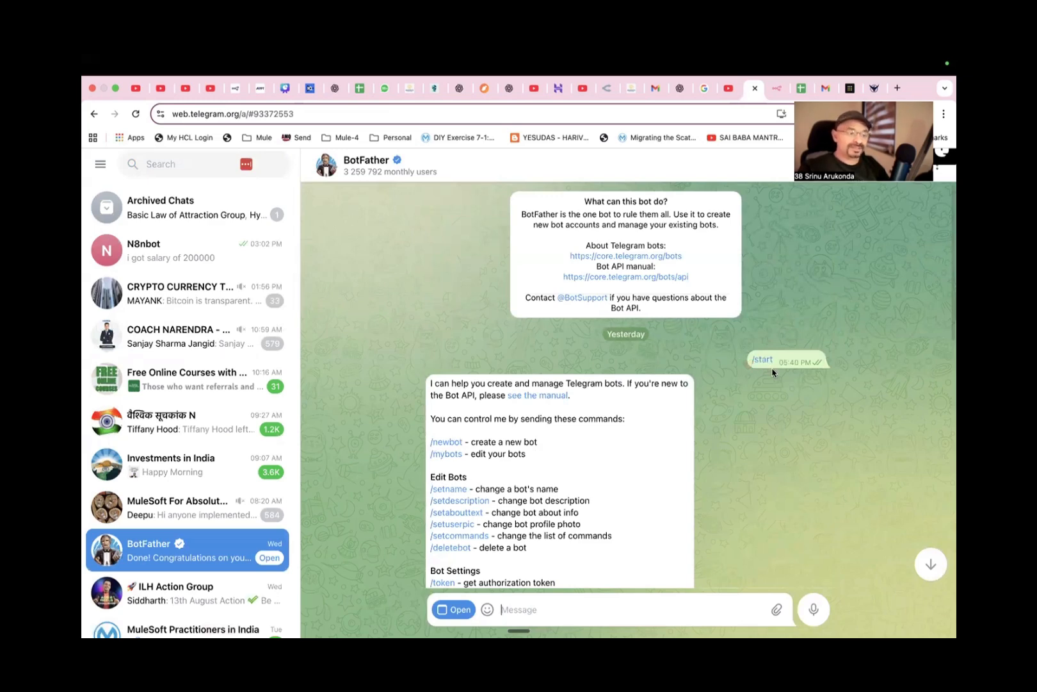
pyautogui.scroll(-2, 509, 429)
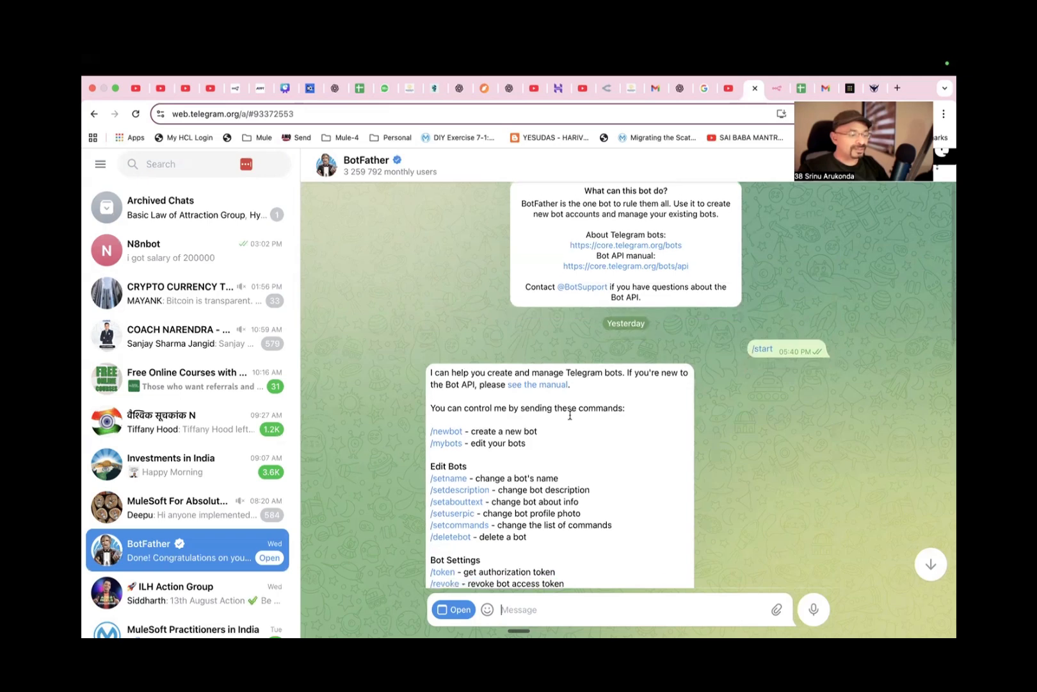
pyautogui.scroll(-3, 509, 429)
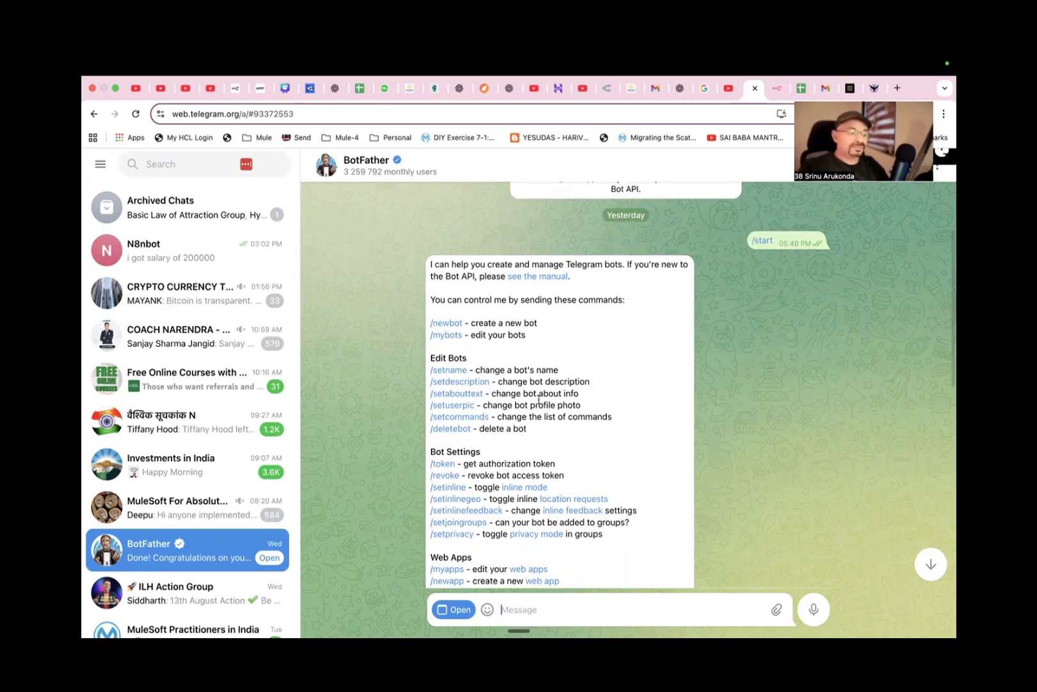
pyautogui.scroll(-10, 539, 400)
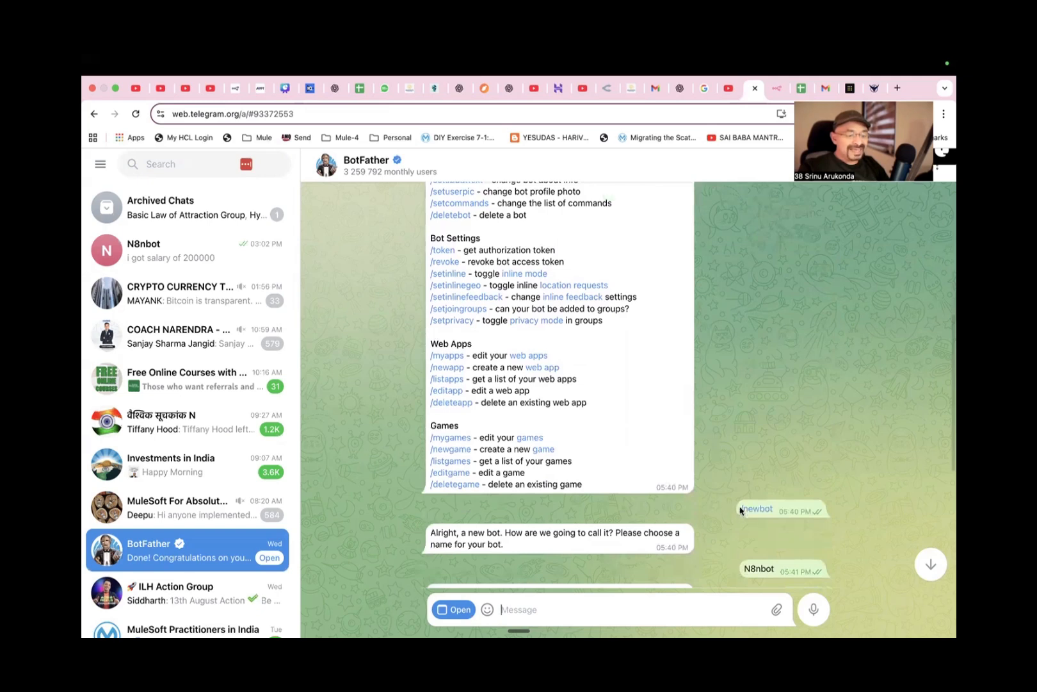
pyautogui.scroll(1, 701, 481)
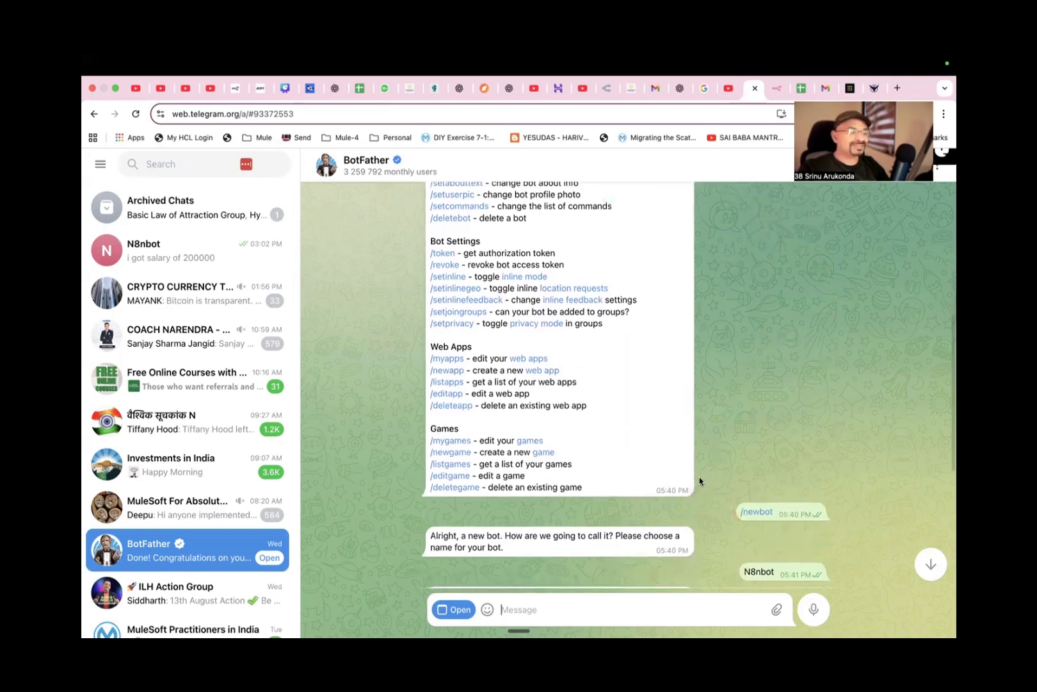
pyautogui.scroll(3, 700, 481)
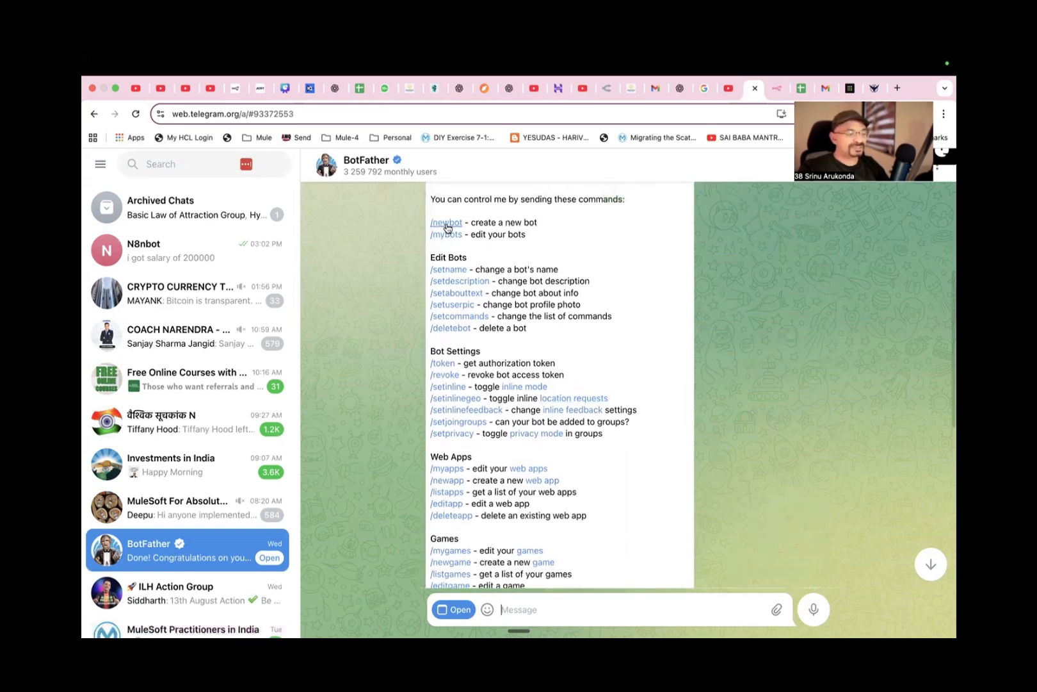
pyautogui.scroll(-3, 799, 426)
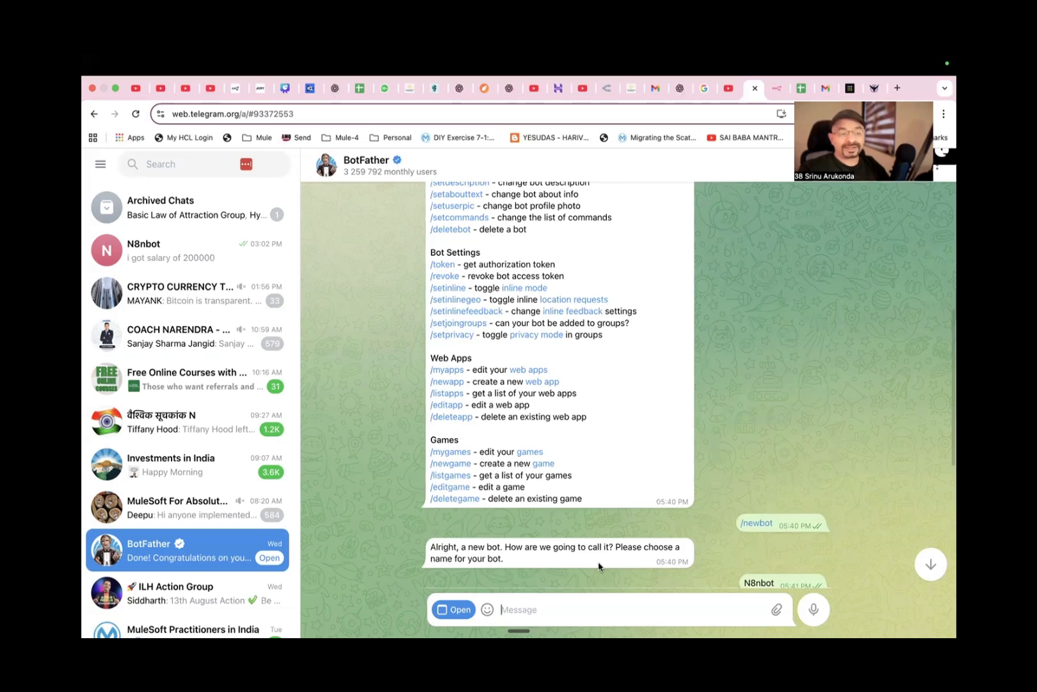
pyautogui.scroll(-5, 596, 542)
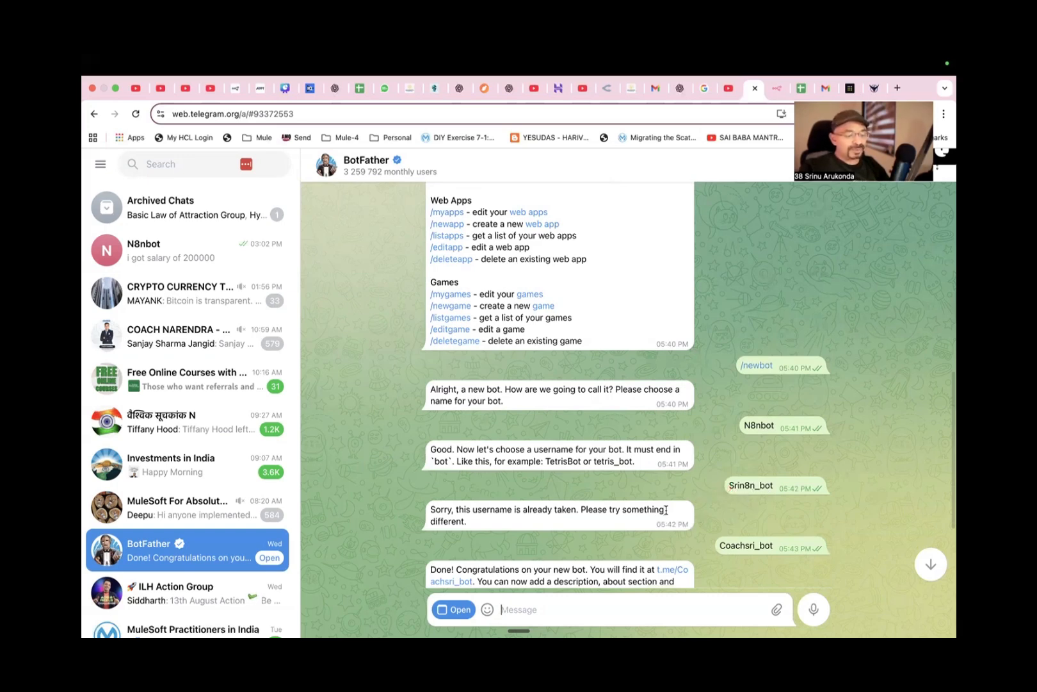
pyautogui.scroll(-2, 661, 516)
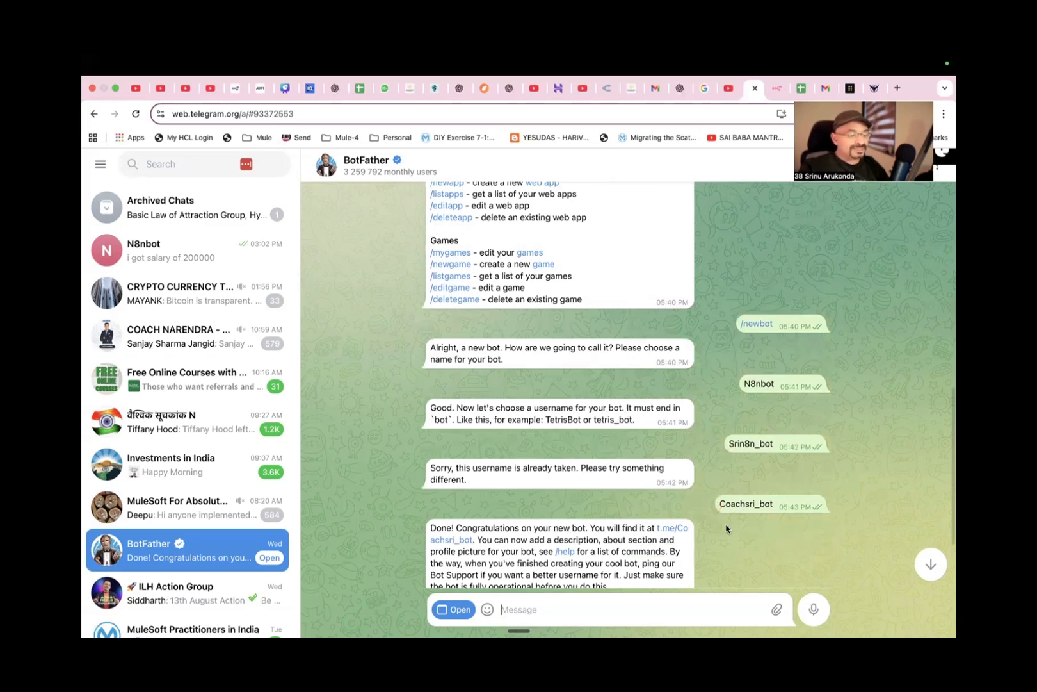
pyautogui.scroll(-1, 726, 529)
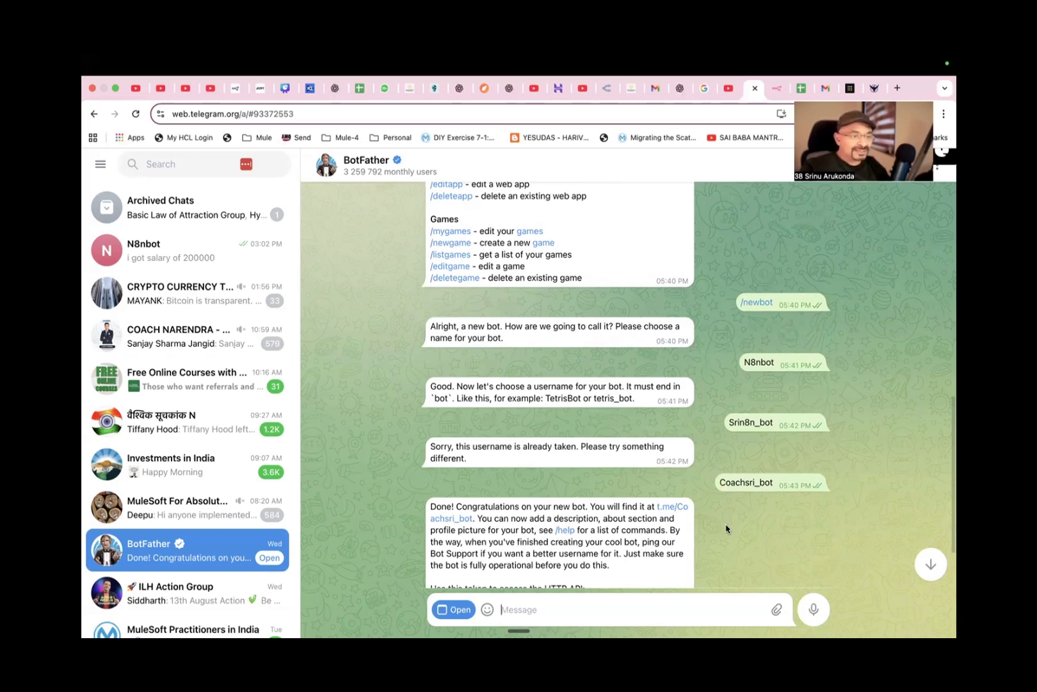
# Switch back to n8n, check the Access Token field in the Telegram Trigger's credential, and return to the workflow canvas.
pyautogui.click(777, 88)
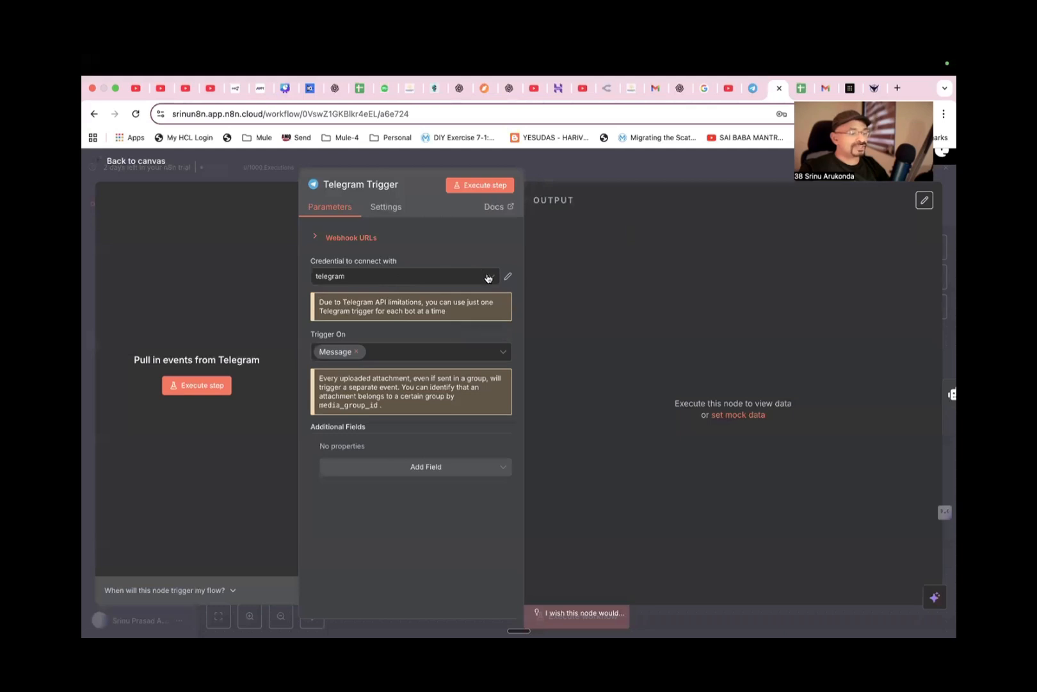
pyautogui.click(509, 278)
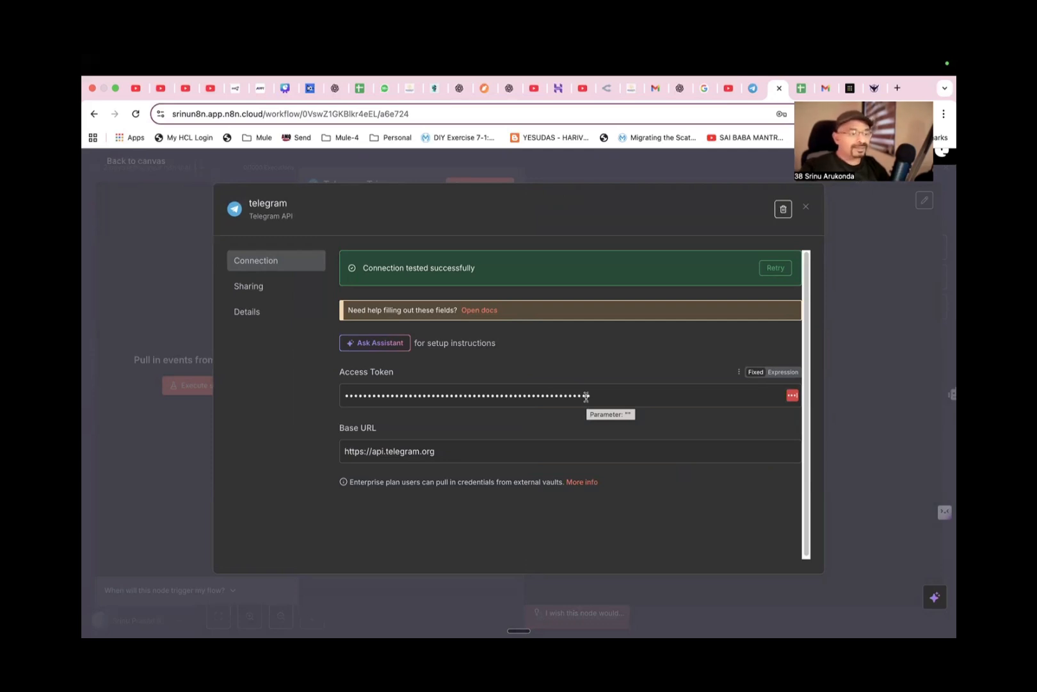
pyautogui.click(805, 207)
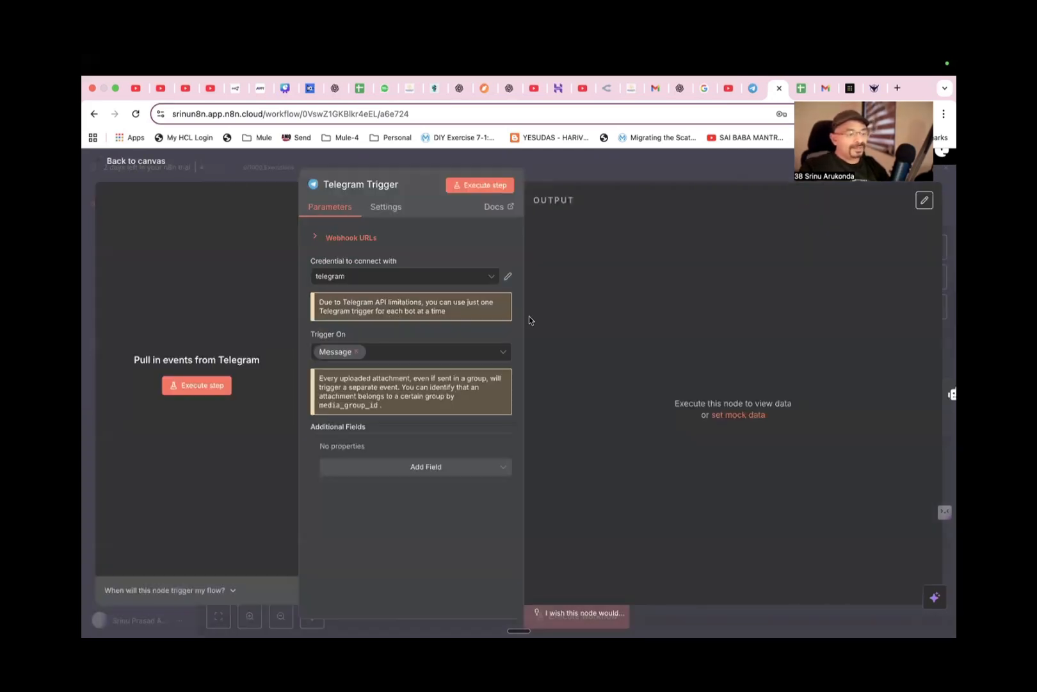
pyautogui.click(136, 166)
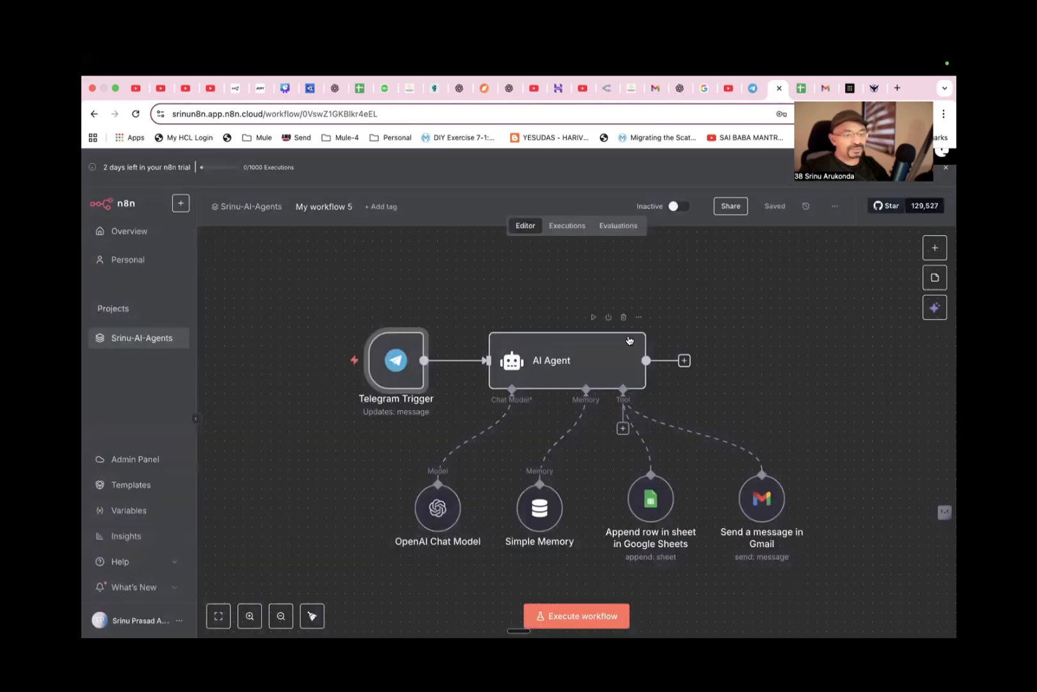
# Search the node library for "tle", open the Telegram entry and examine its available actions and triggers.
pyautogui.click(935, 247)
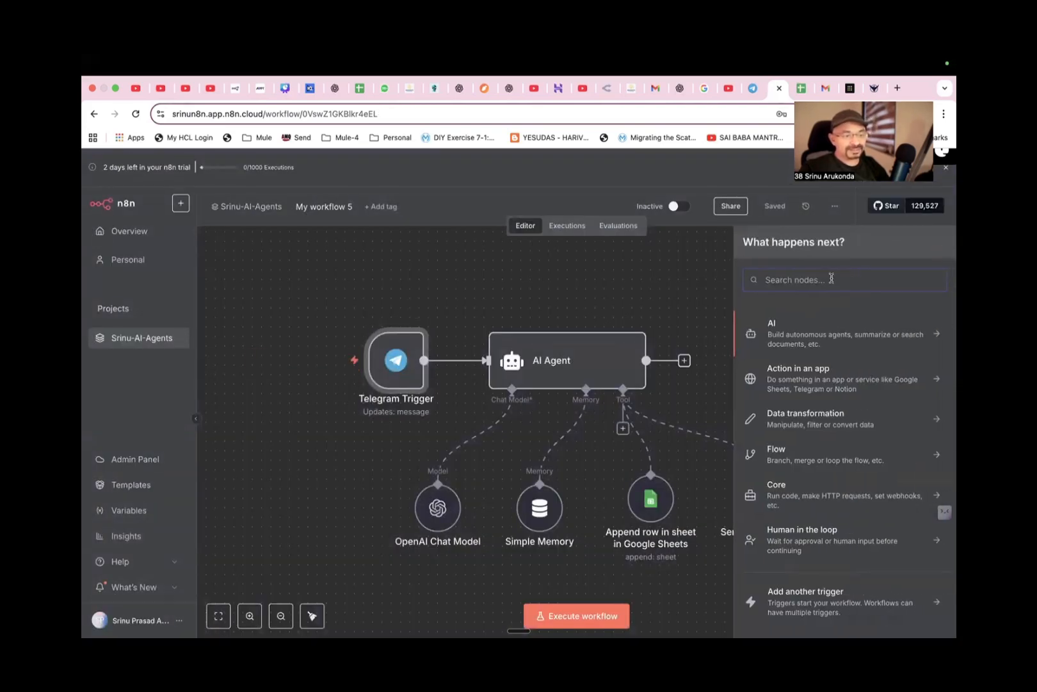
pyautogui.write('tle')
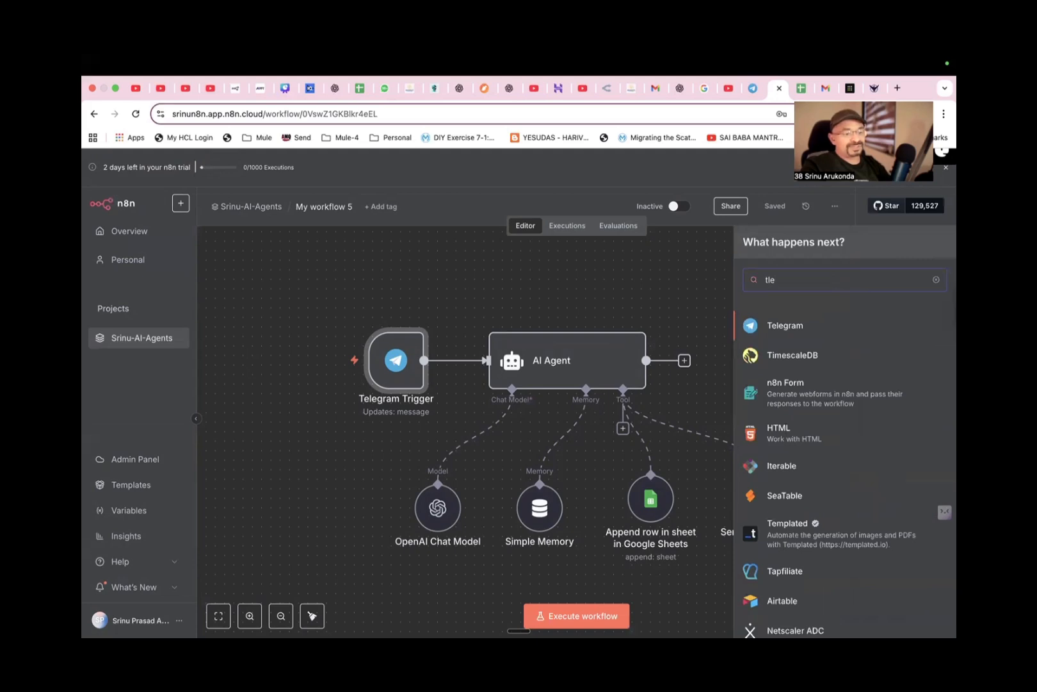
pyautogui.click(821, 332)
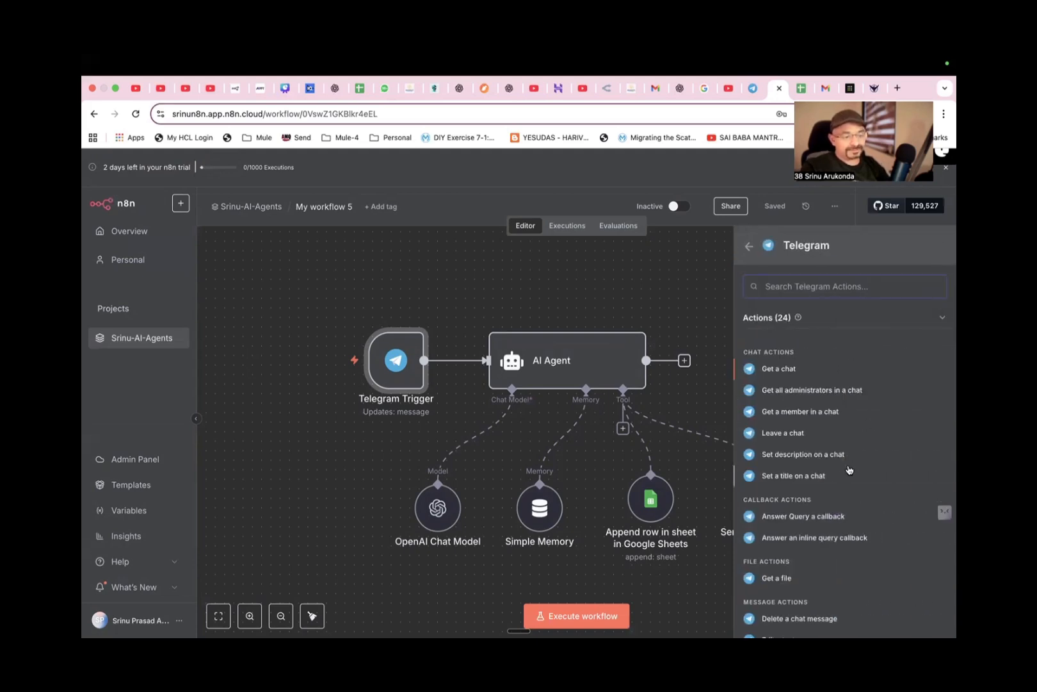
pyautogui.scroll(-5, 849, 469)
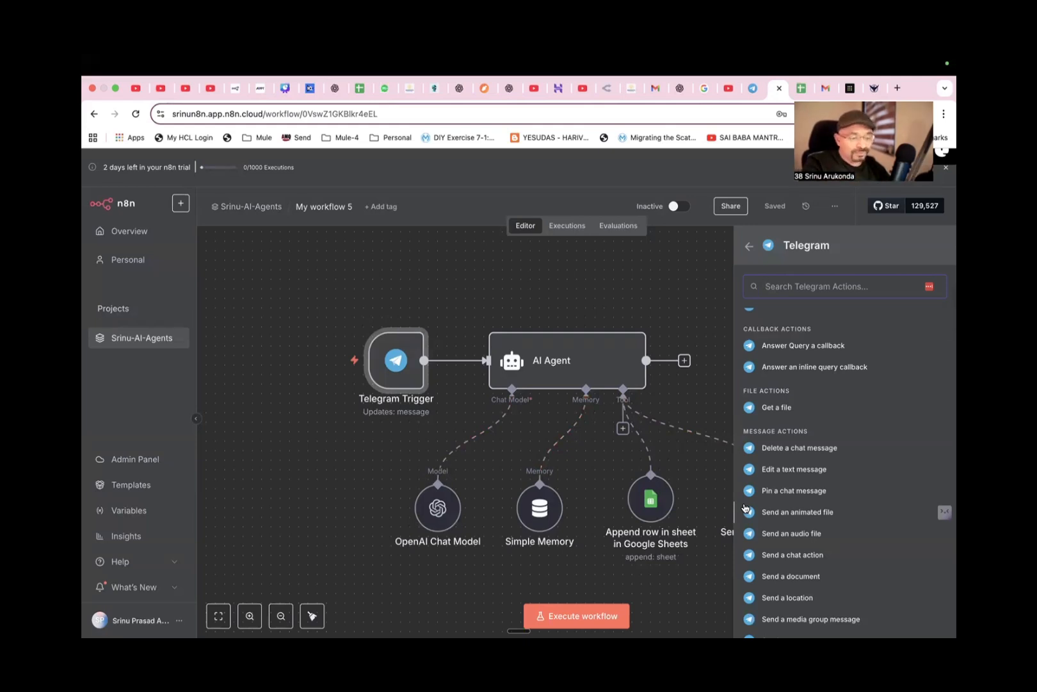
pyautogui.scroll(-5, 822, 554)
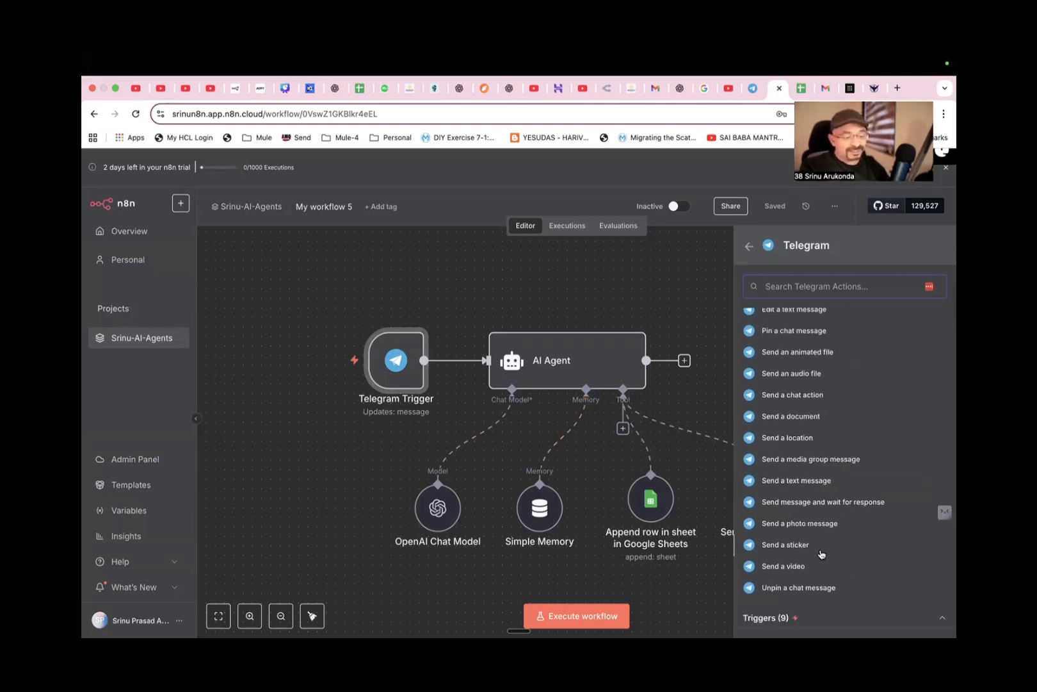
pyautogui.click(771, 621)
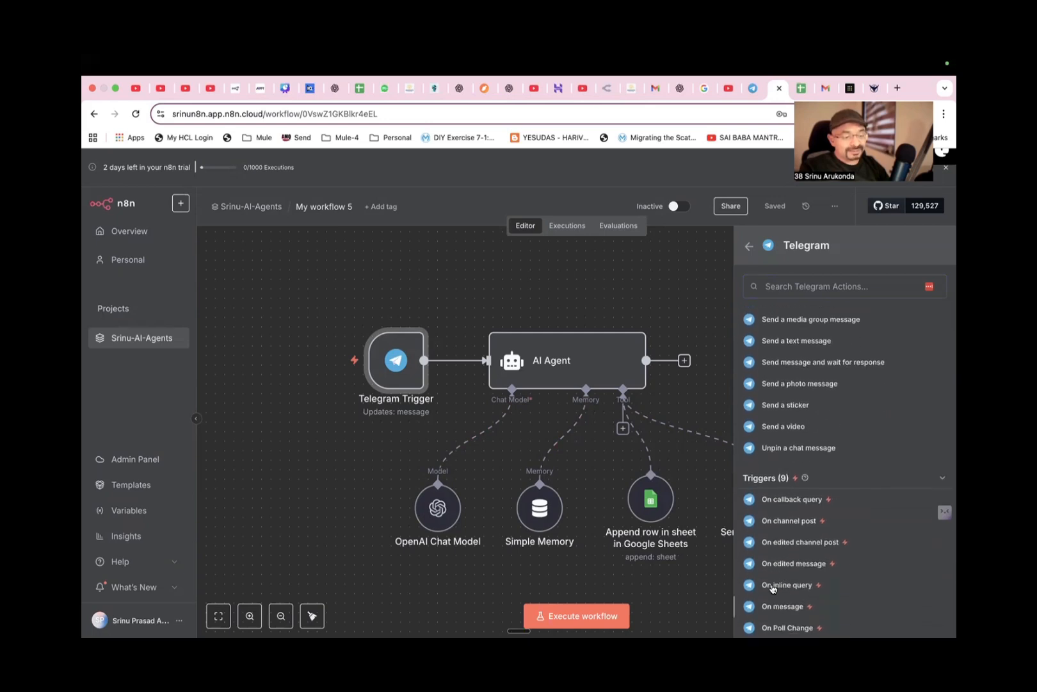
pyautogui.scroll(-1, 782, 578)
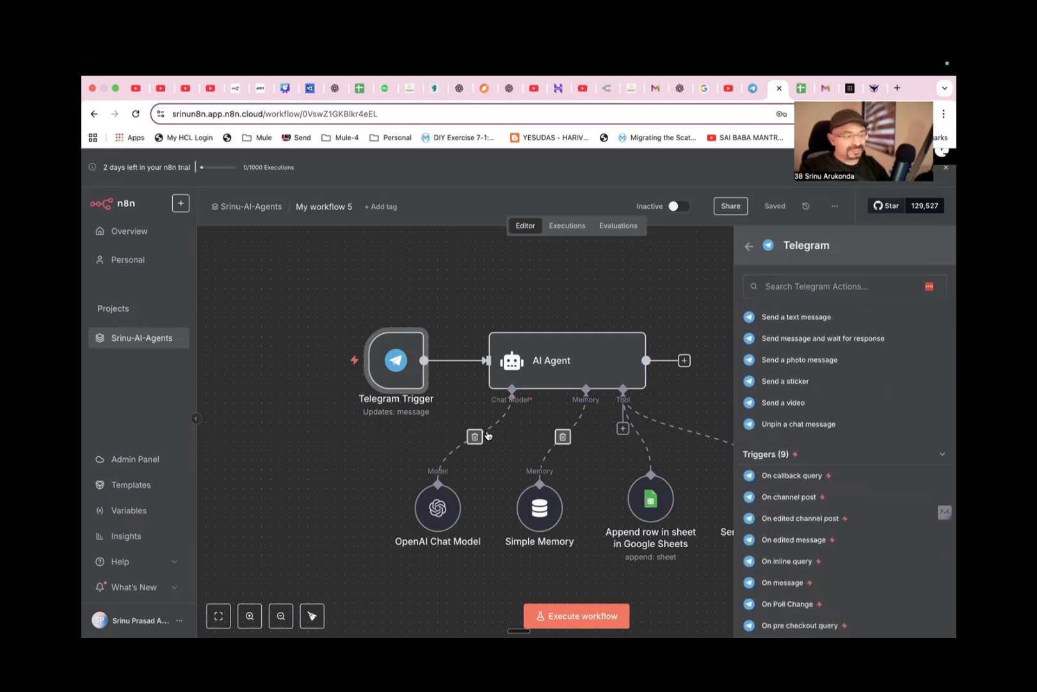
pyautogui.moveTo(403, 384)
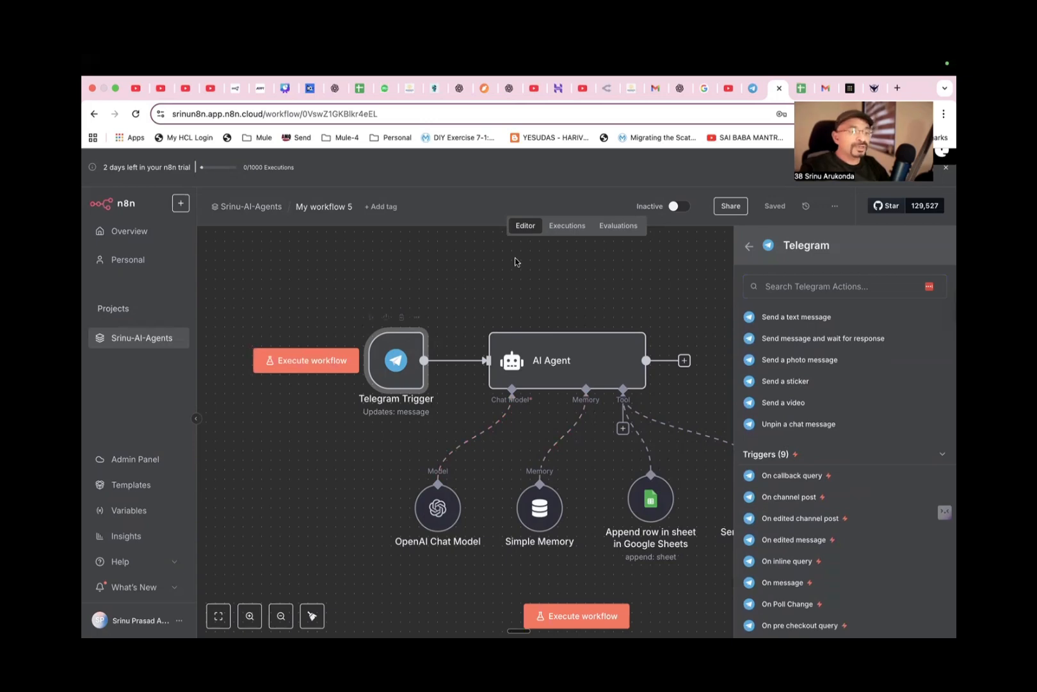
# Switch to Telegram Web and open the N8nbot chat to view the messages sent to the bot.
pyautogui.click(751, 92)
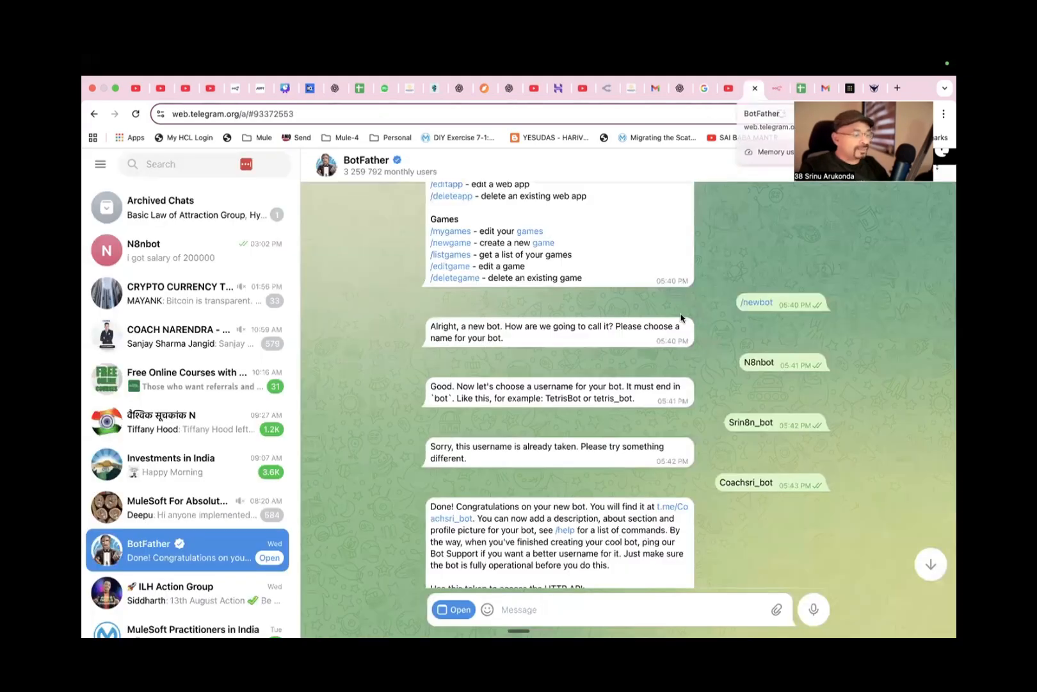
pyautogui.scroll(5, 400, 350)
pyautogui.click(182, 245)
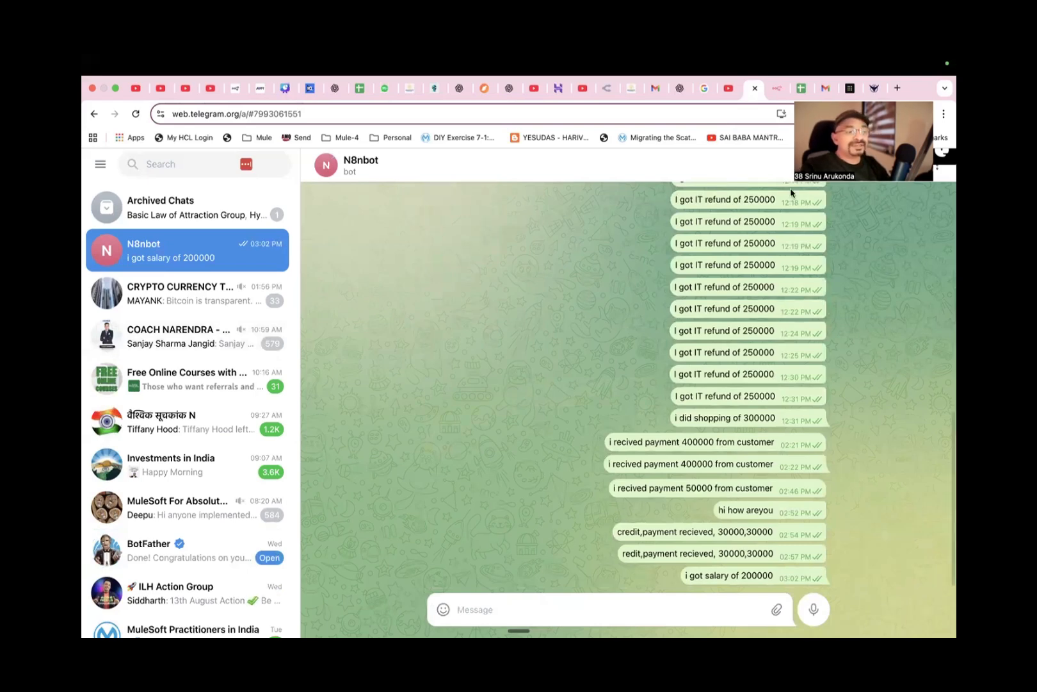
# View the my-finance-tracker spreadsheet in Google Sheets, passing through the n8n workflow before and after.
pyautogui.click(777, 87)
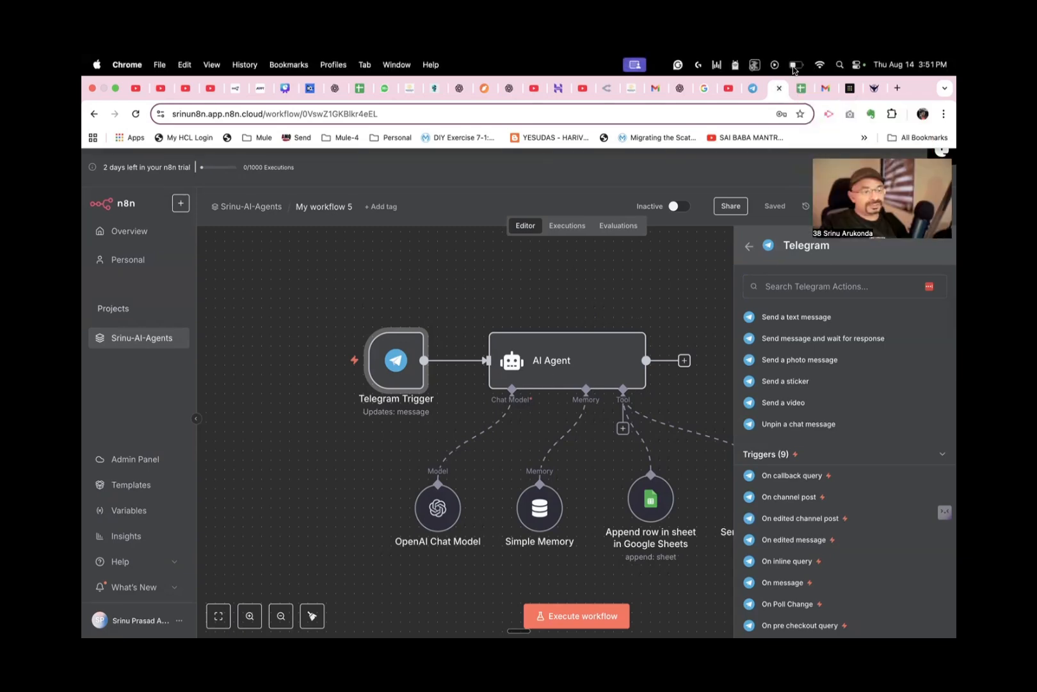
pyautogui.click(801, 88)
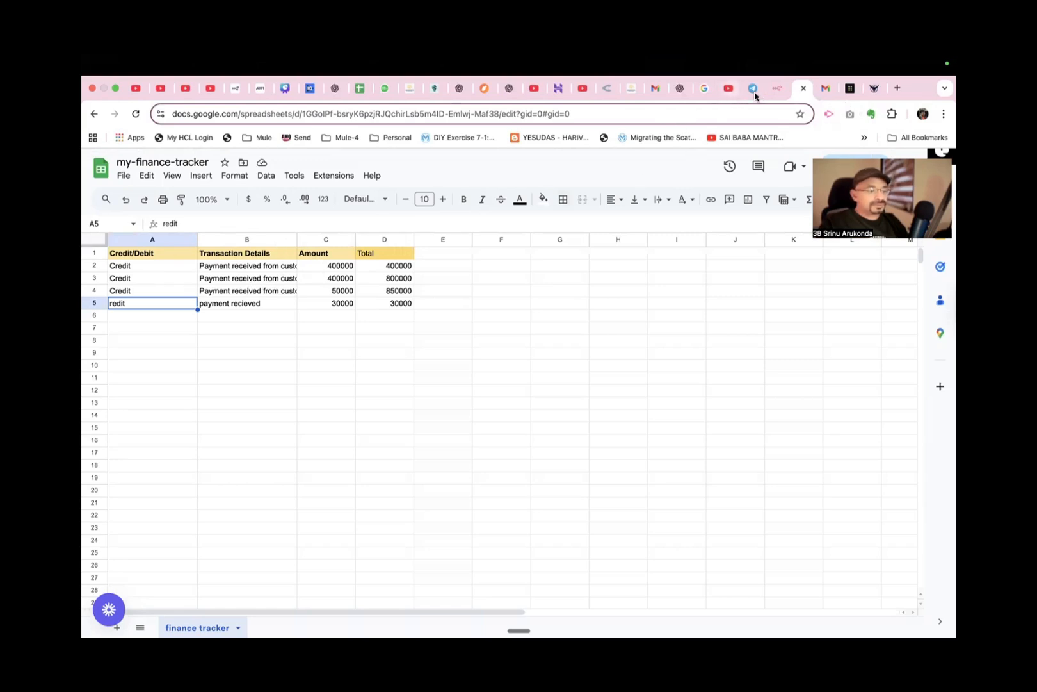
pyautogui.click(776, 89)
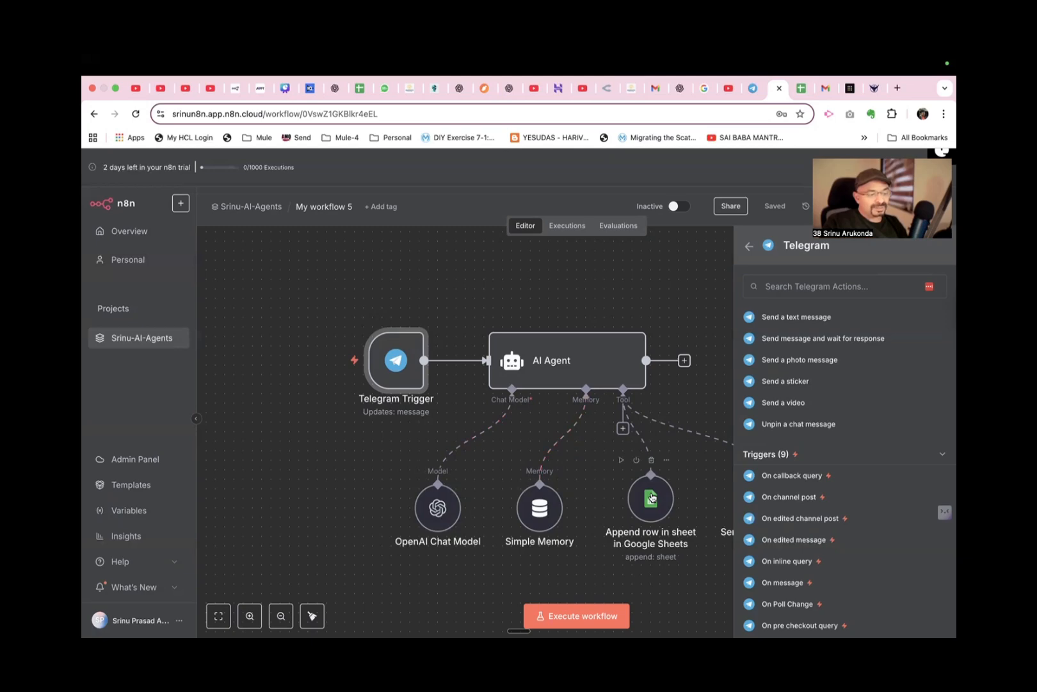
# Check the column headers of the my-finance-tracker spreadsheet, and in n8n examine the matching response format in the AI Agent's system message.
pyautogui.click(801, 87)
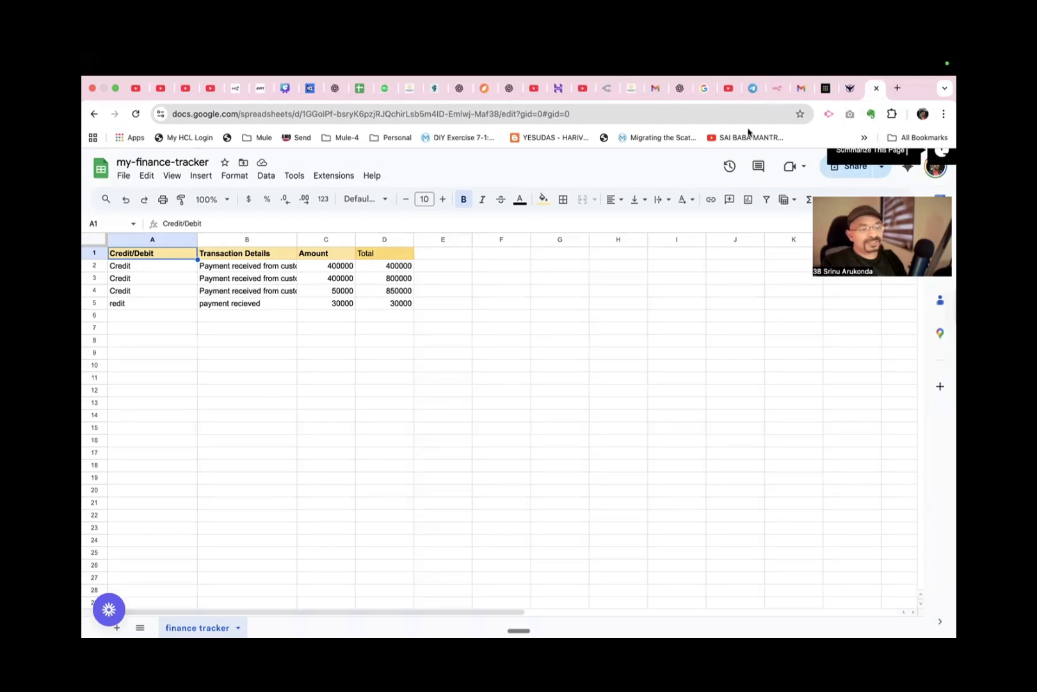
pyautogui.click(777, 88)
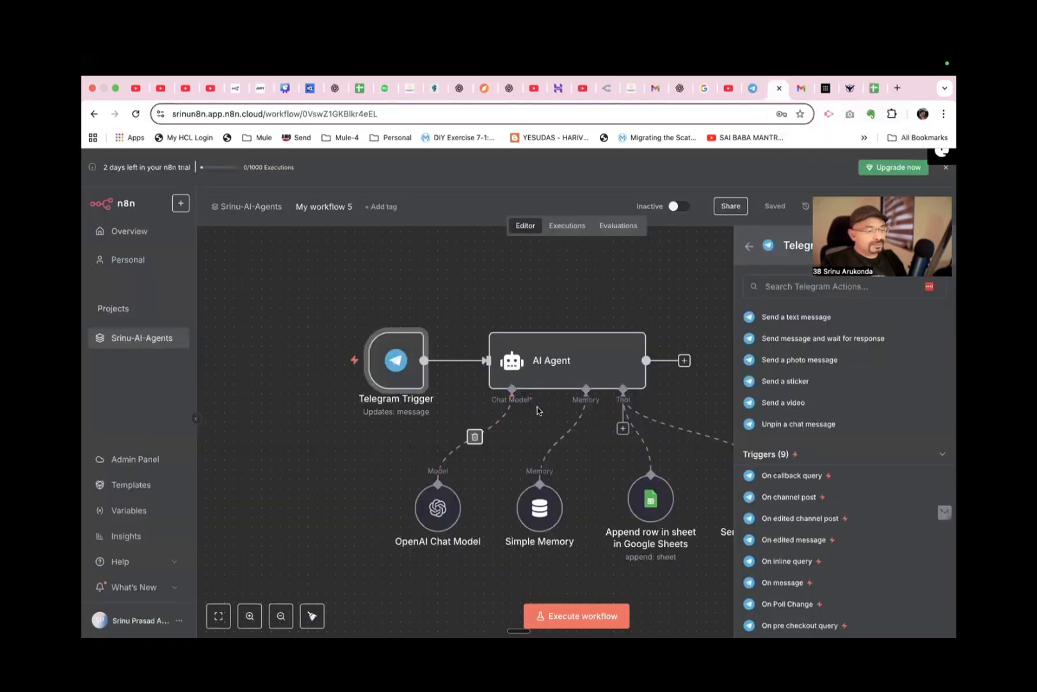
pyautogui.doubleClick(555, 366)
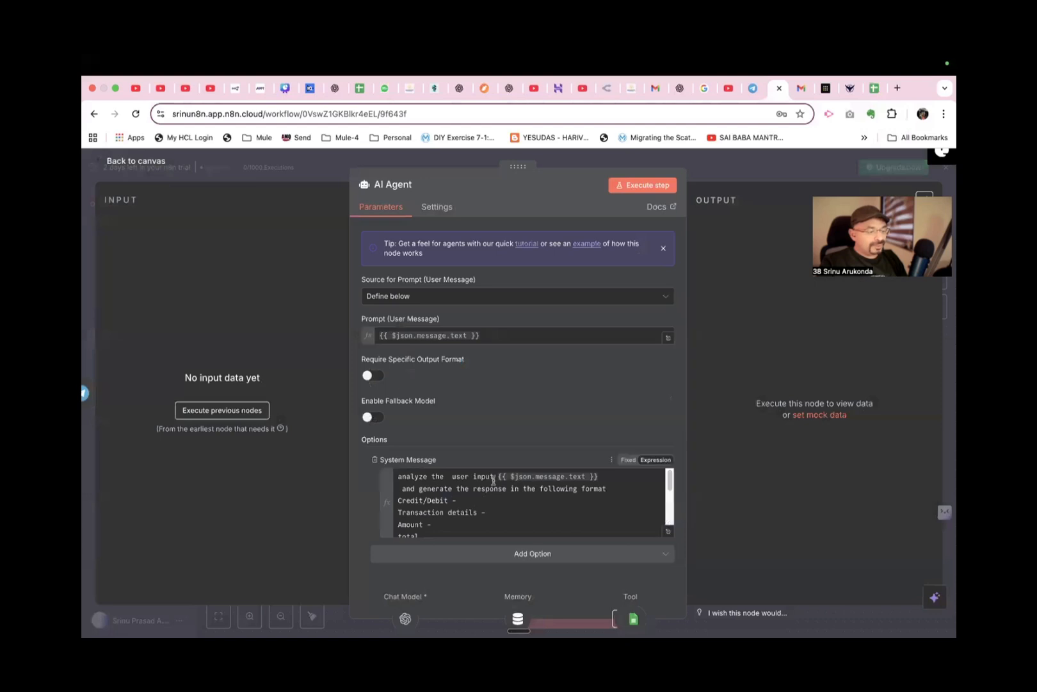
pyautogui.scroll(-1, 481, 502)
pyautogui.scroll(1, 481, 502)
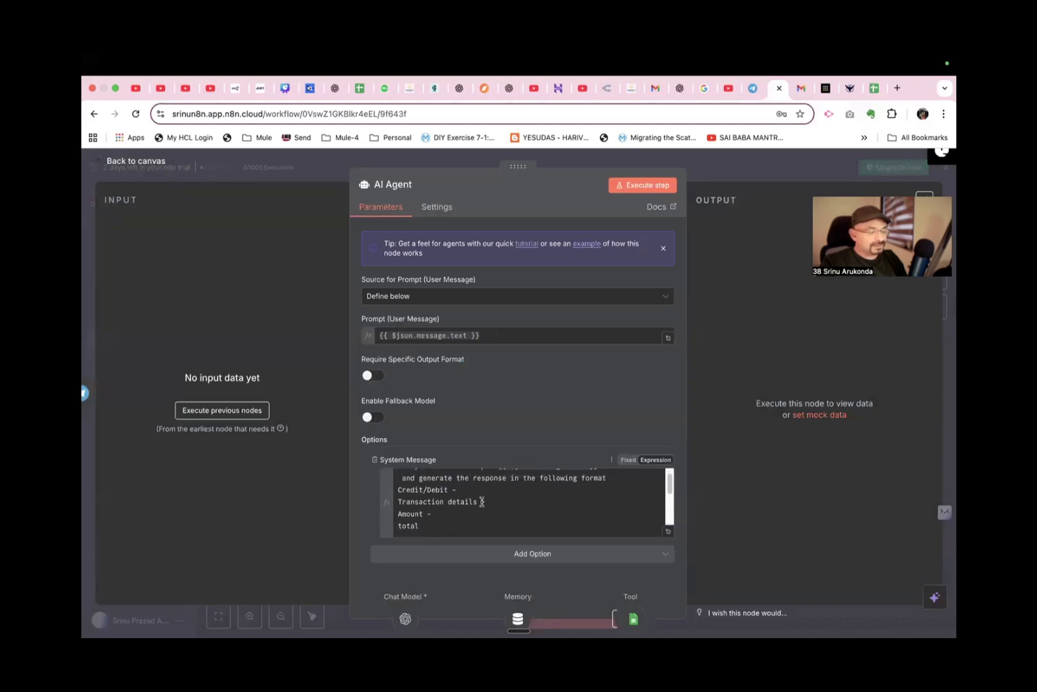
pyautogui.moveTo(456, 490); pyautogui.dragTo(401, 491)
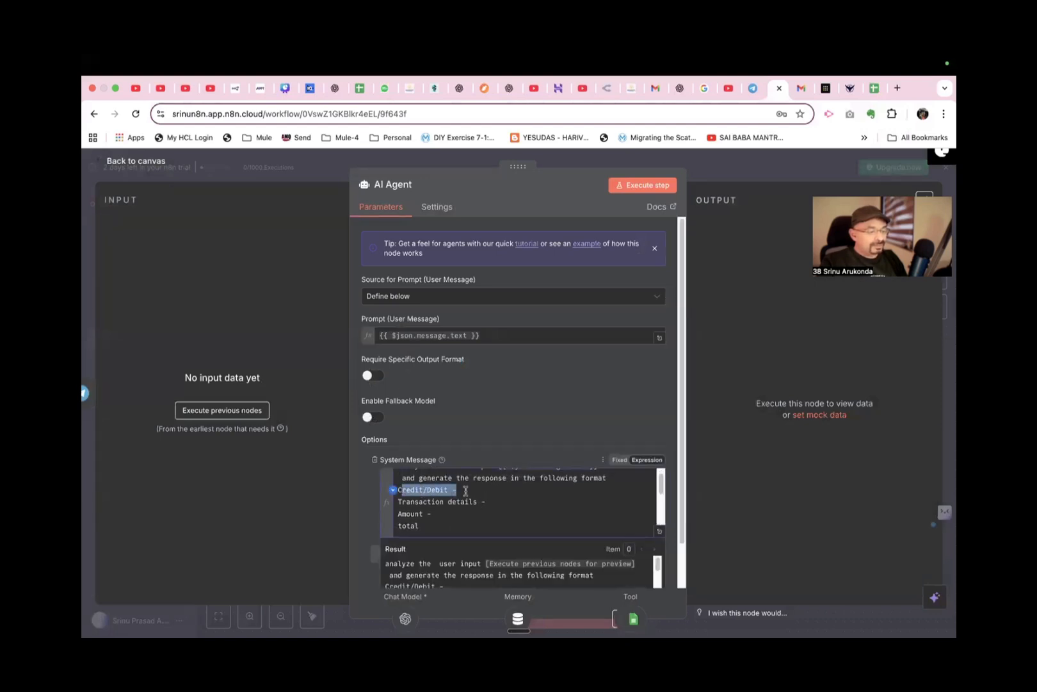
pyautogui.scroll(1, 401, 491)
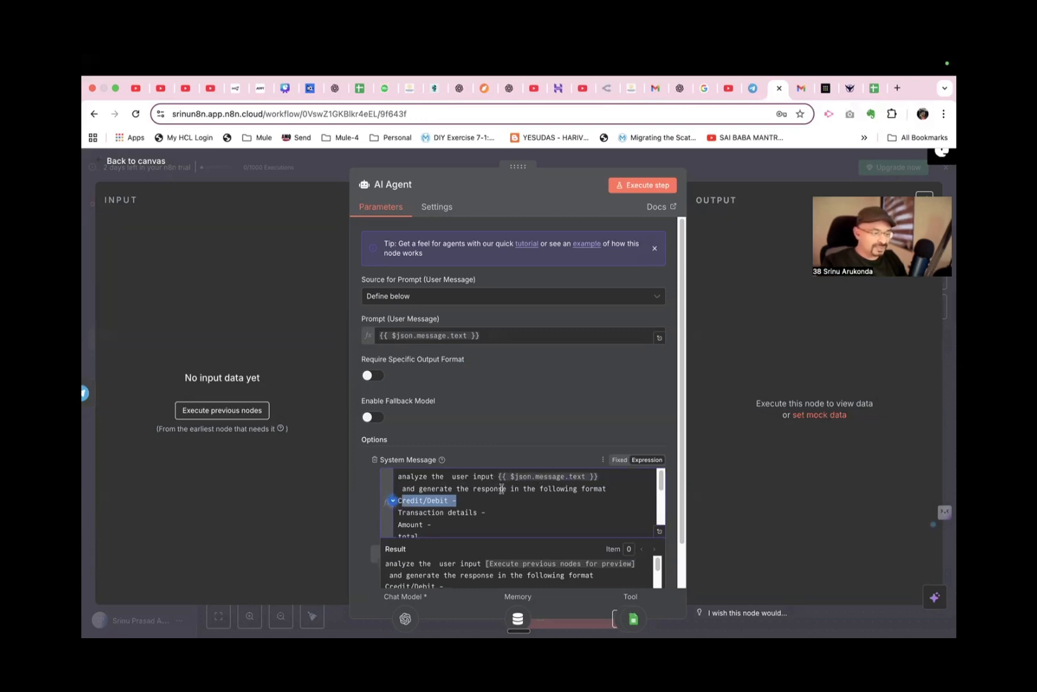
pyautogui.click(452, 493)
pyautogui.moveTo(452, 493)
pyautogui.mouseDown()
pyautogui.moveTo(577, 496)
pyautogui.moveTo(462, 514)
pyautogui.mouseUp()
pyautogui.click(490, 504)
pyautogui.click(441, 524)
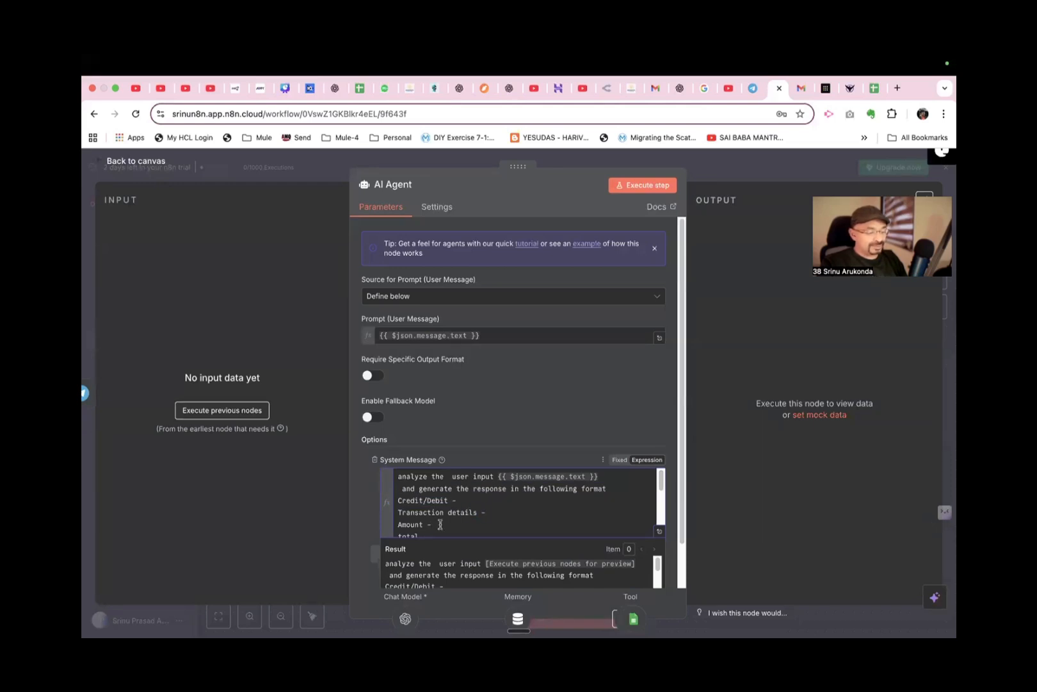
# Examine the Credit and Debit total rules and the Google Sheet row instruction in the system message, and return to the canvas.
pyautogui.scroll(-1, 441, 525)
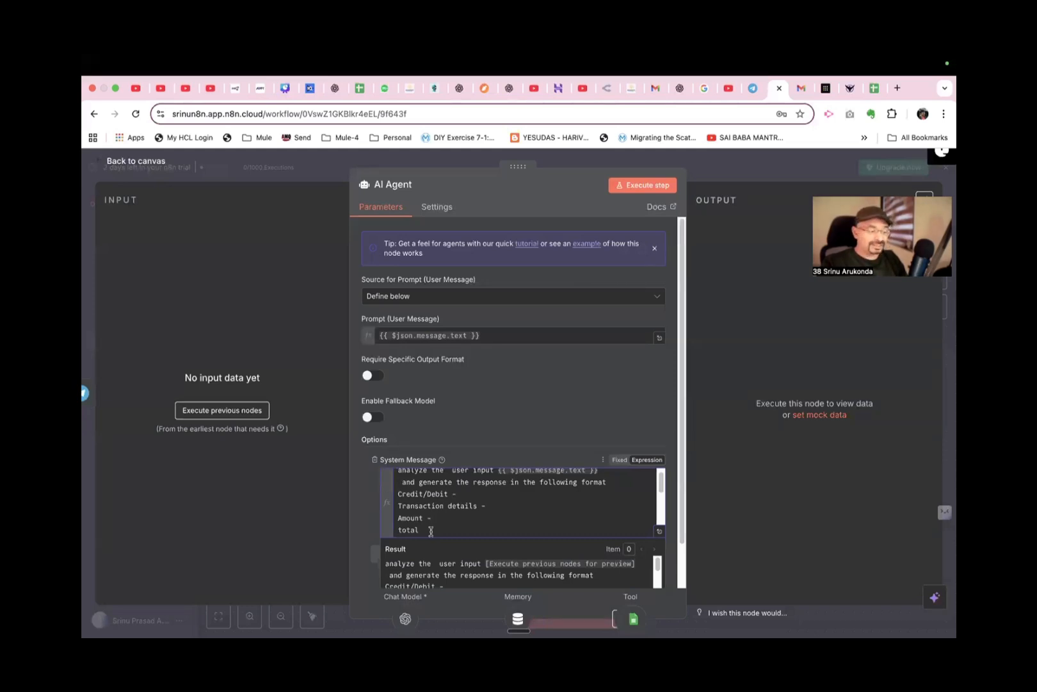
pyautogui.scroll(-5, 431, 530)
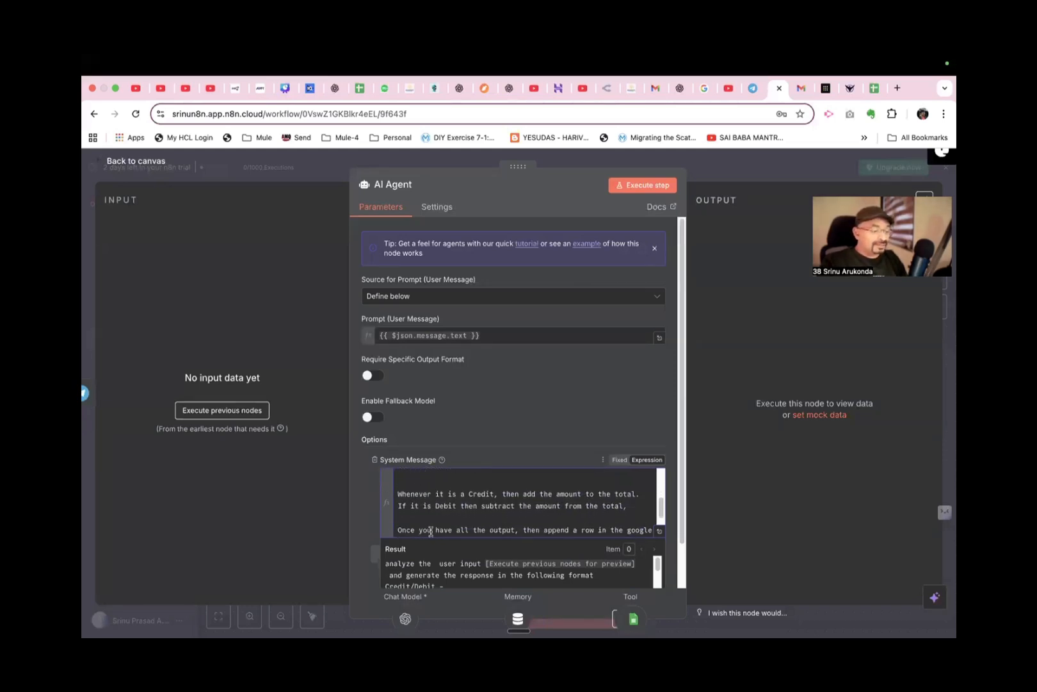
pyautogui.click(419, 505)
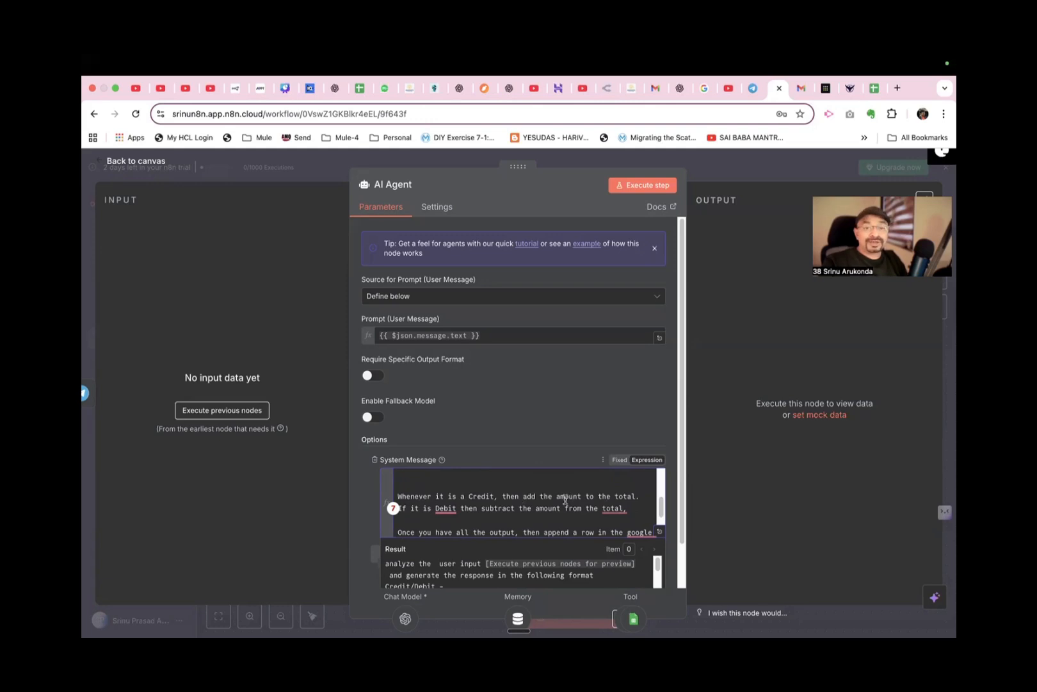
pyautogui.moveTo(447, 511)
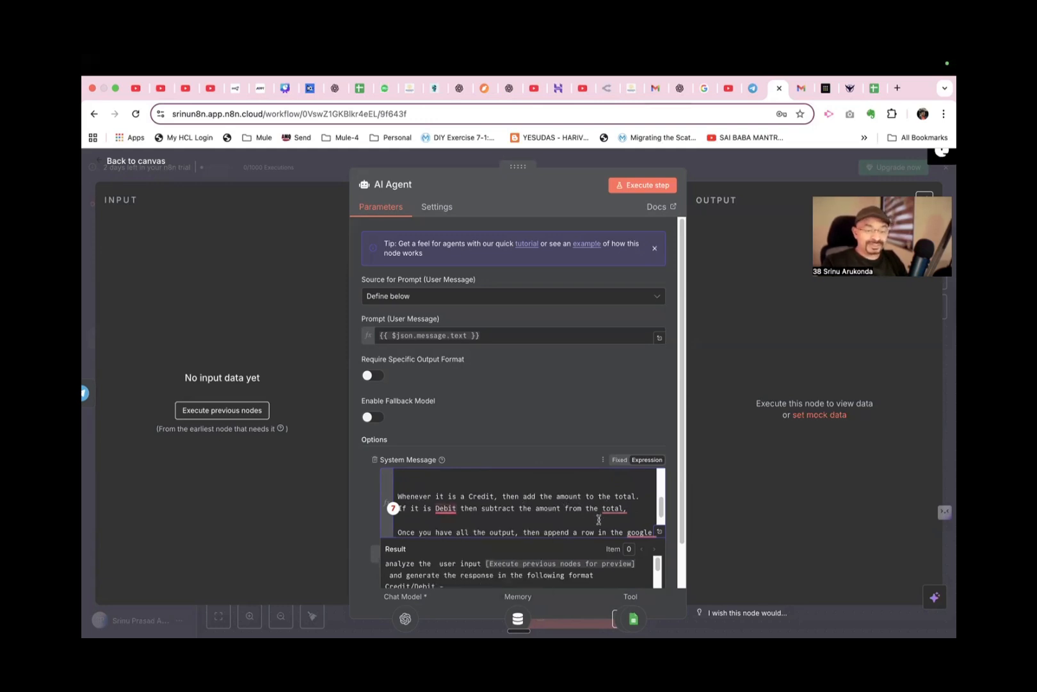
pyautogui.moveTo(624, 510)
pyautogui.moveTo(626, 508); pyautogui.dragTo(395, 486)
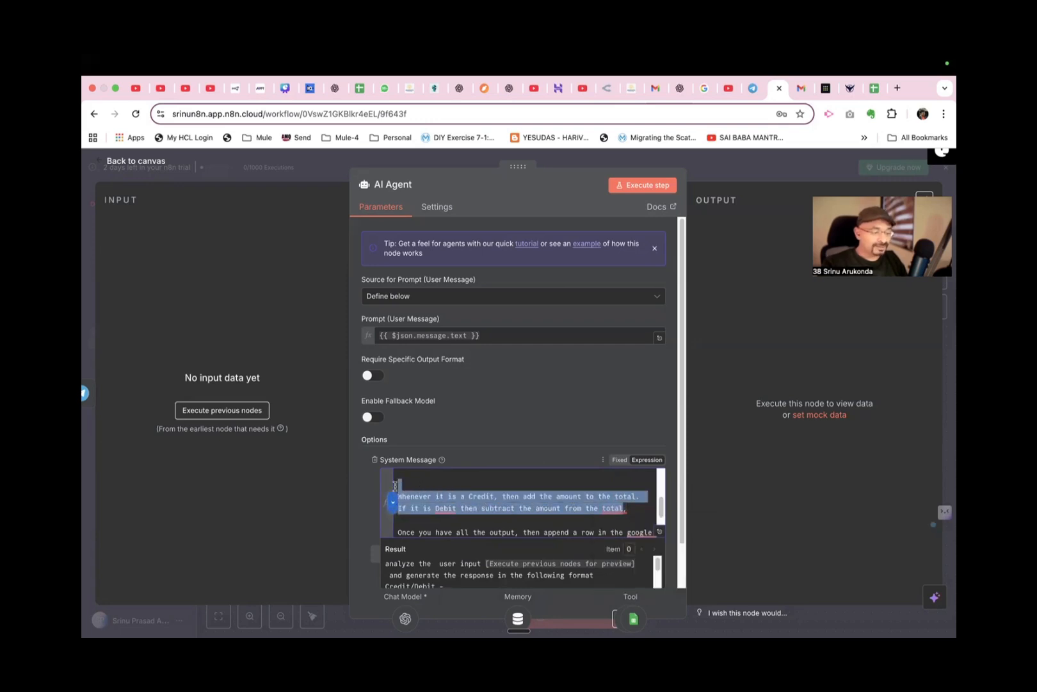
pyautogui.scroll(-2, 453, 487)
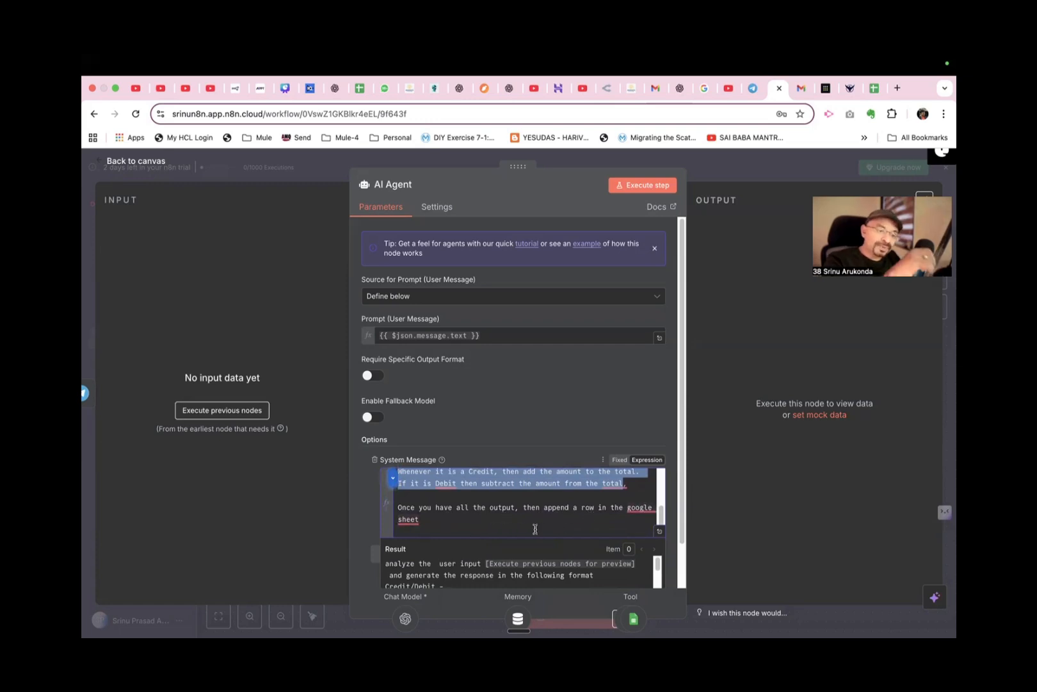
pyautogui.scroll(1, 514, 529)
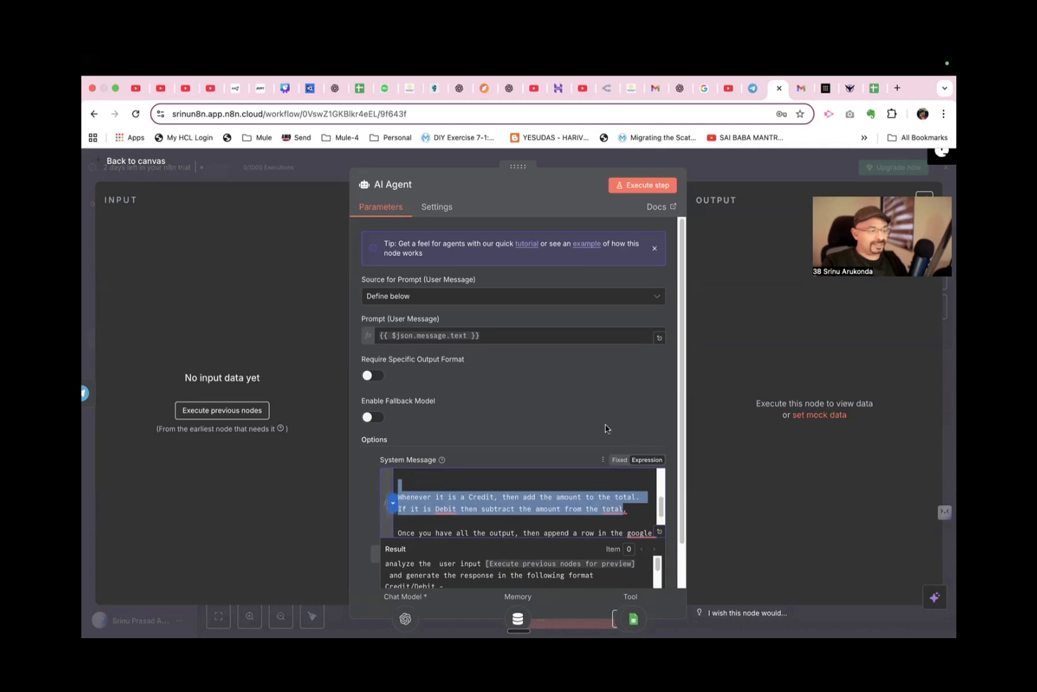
pyautogui.click(152, 164)
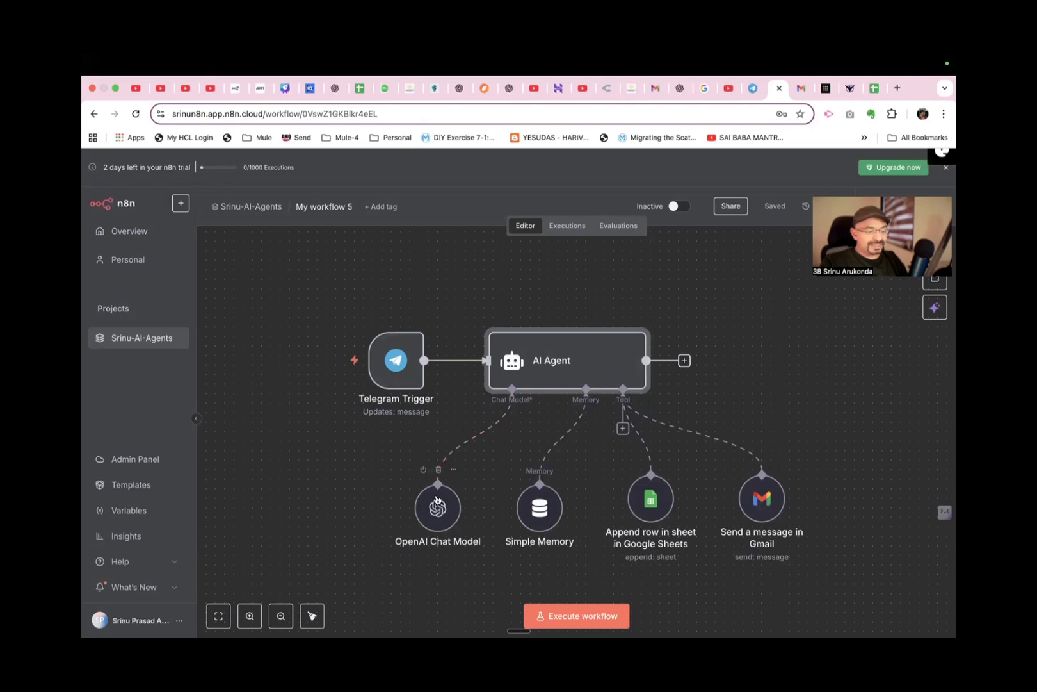
# Review the response format in the AI Agent's system message and the session settings of the Simple Memory node.
pyautogui.doubleClick(554, 367)
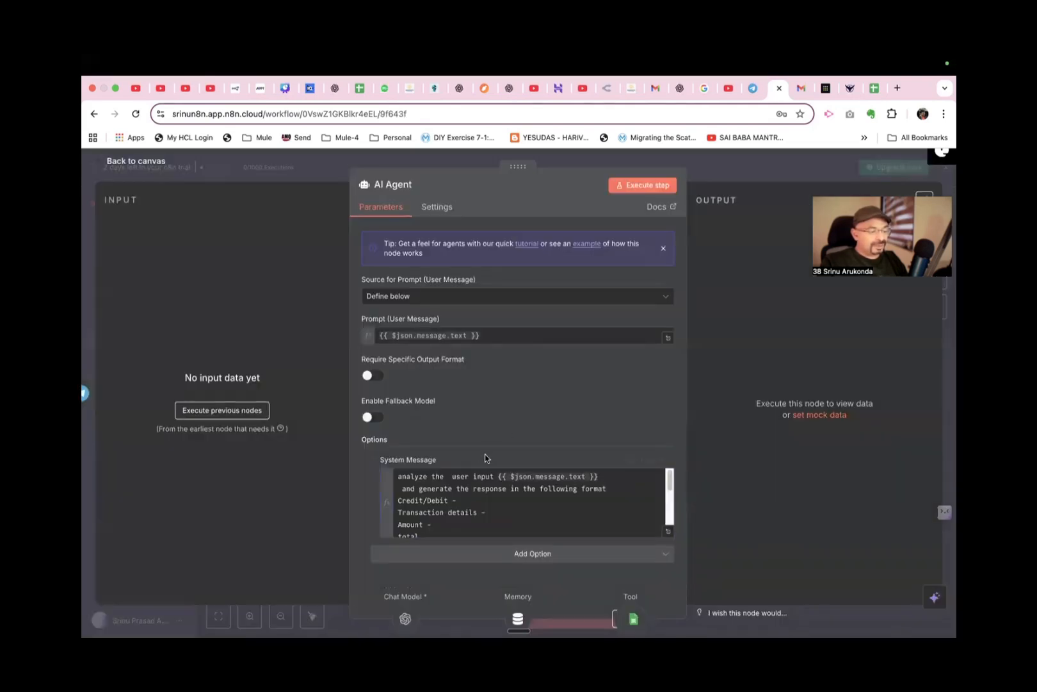
pyautogui.scroll(-2, 462, 502)
pyautogui.scroll(2, 461, 503)
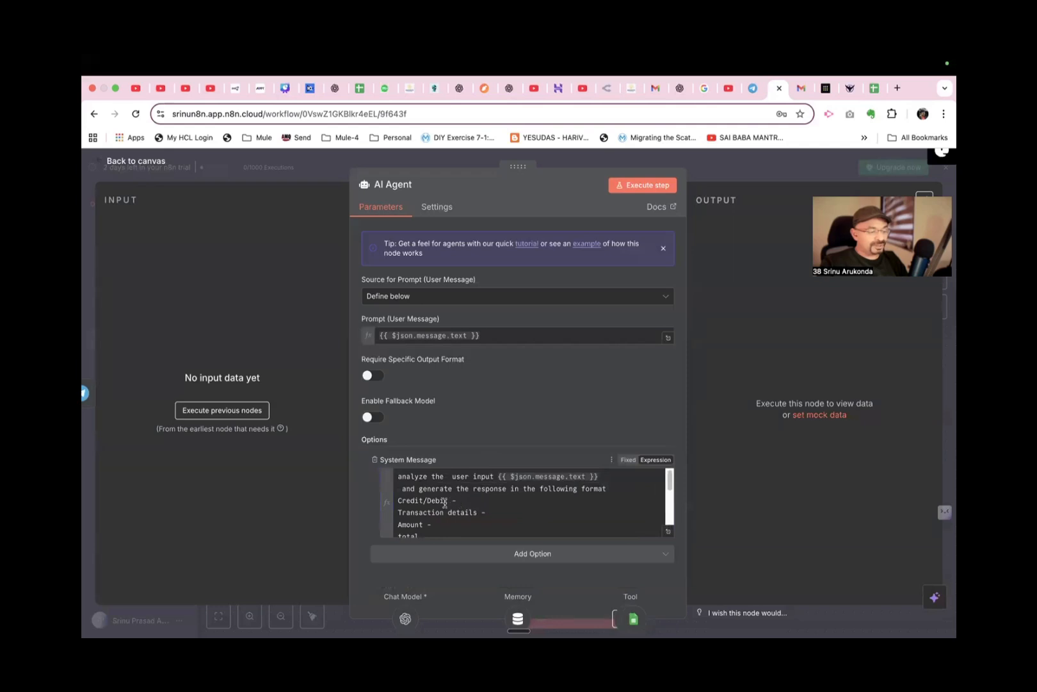
pyautogui.scroll(-1, 441, 514)
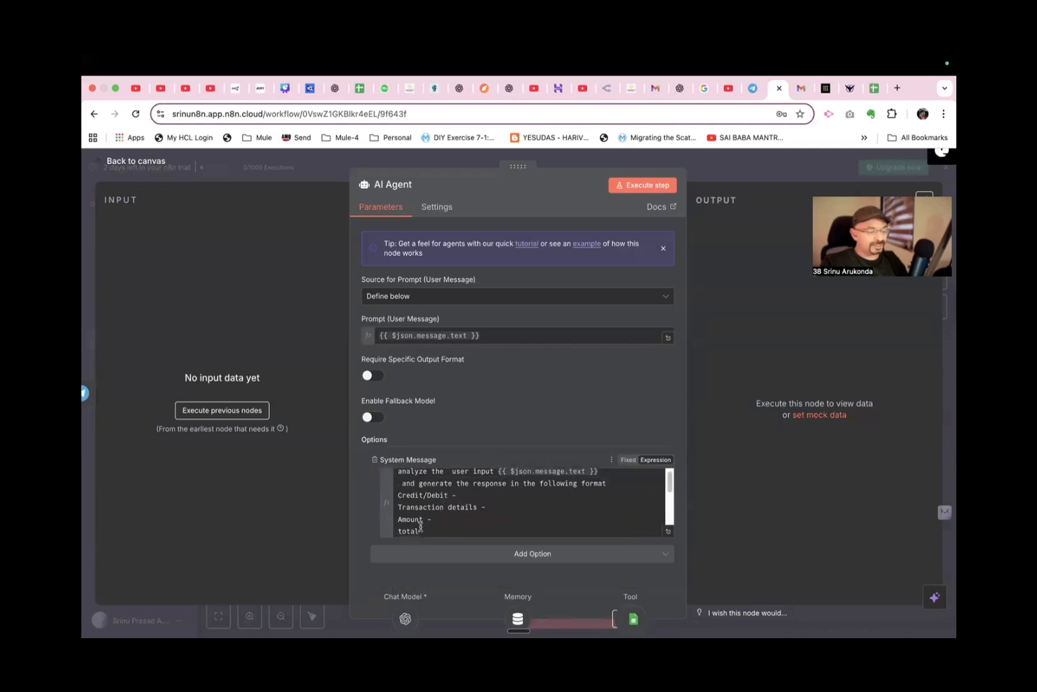
pyautogui.click(161, 164)
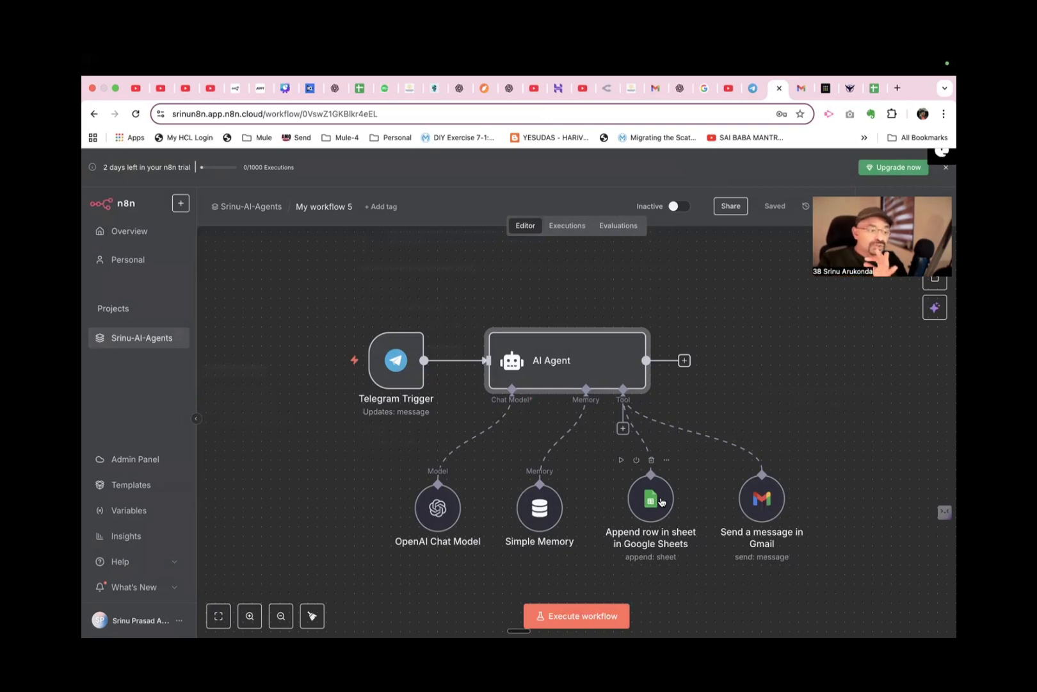
pyautogui.doubleClick(541, 512)
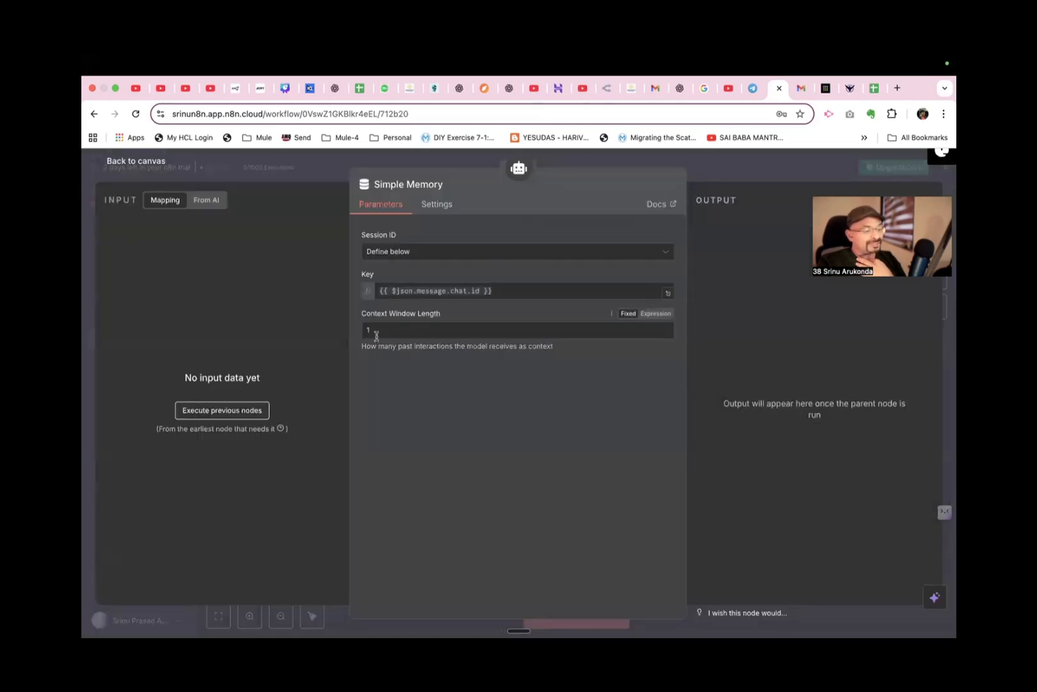
pyautogui.click(153, 161)
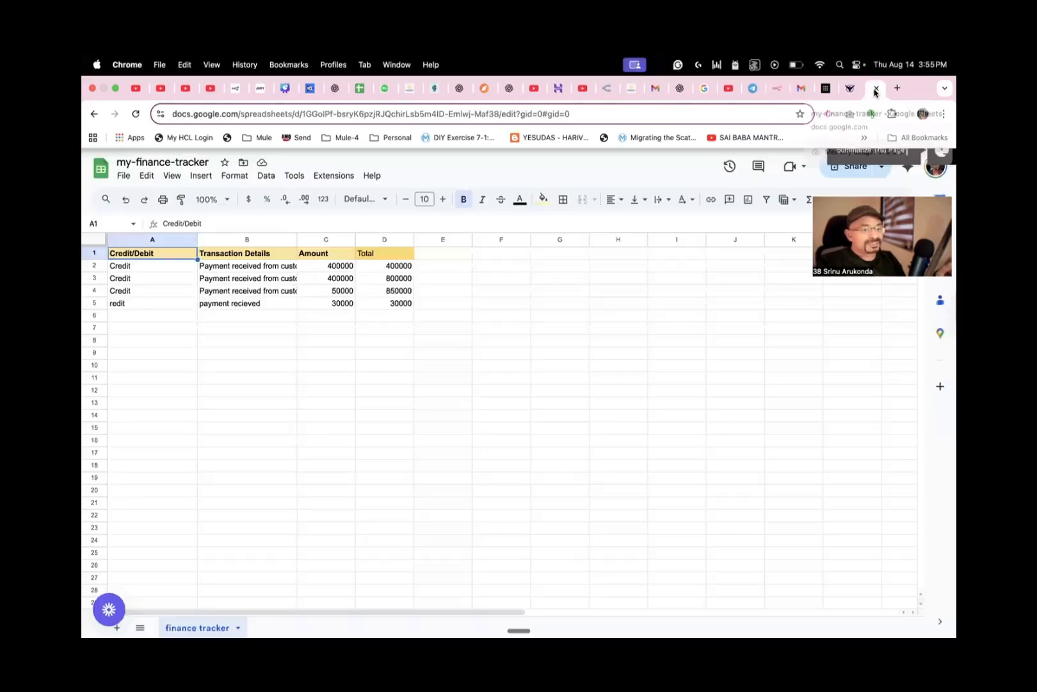
# Switch to the my-finance-tracker spreadsheet in Google Sheets and clear the contents of row 5.
pyautogui.click(874, 87)
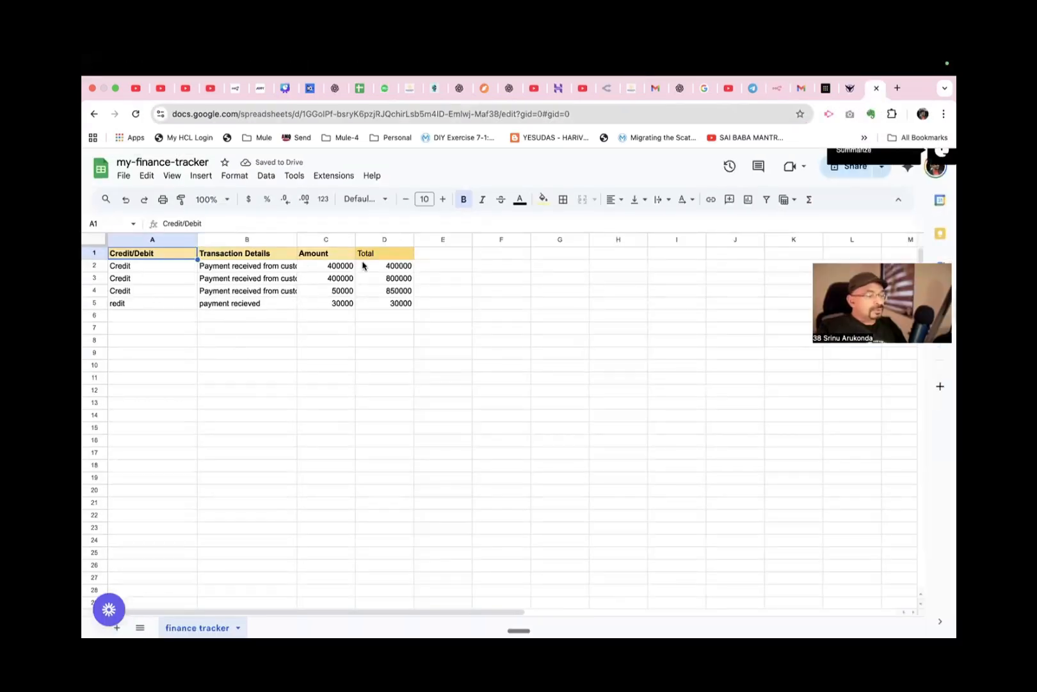
pyautogui.click(95, 302)
pyautogui.press('Delete')
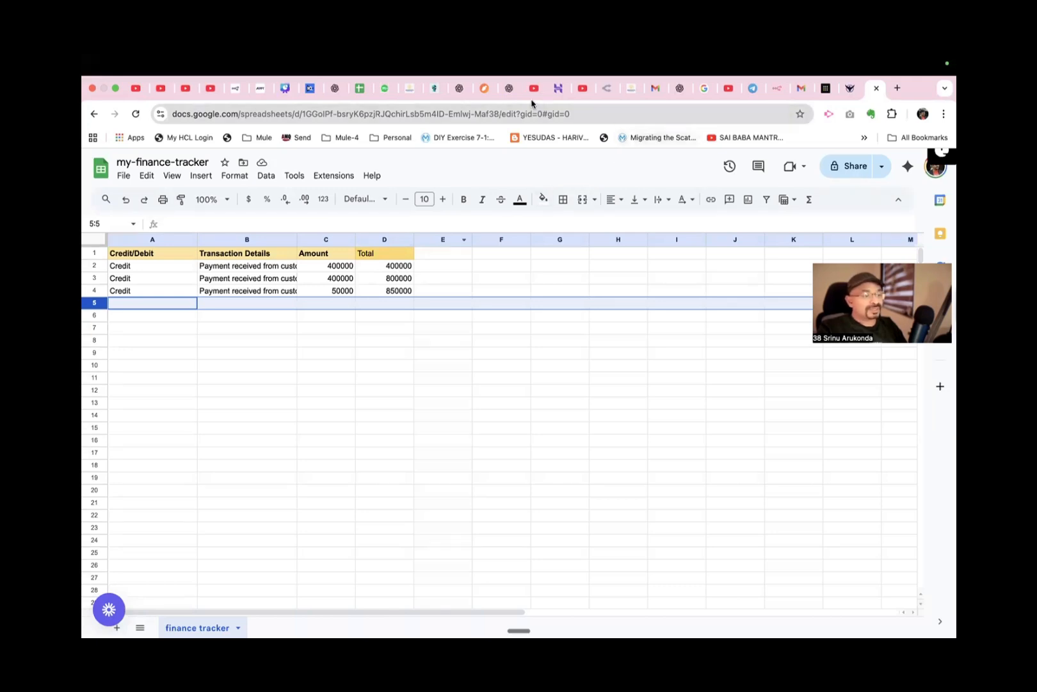
# Switch back to n8n and change the email rule ending the AI Agent's system message to "send email when total fall below 10000".
pyautogui.click(773, 90)
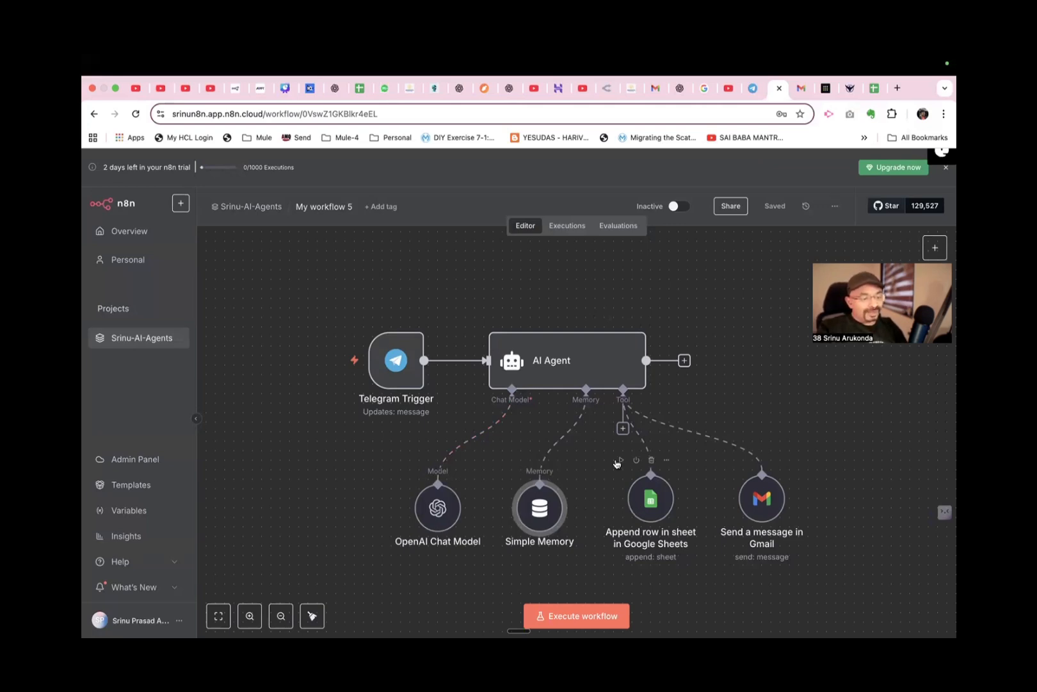
pyautogui.doubleClick(605, 383)
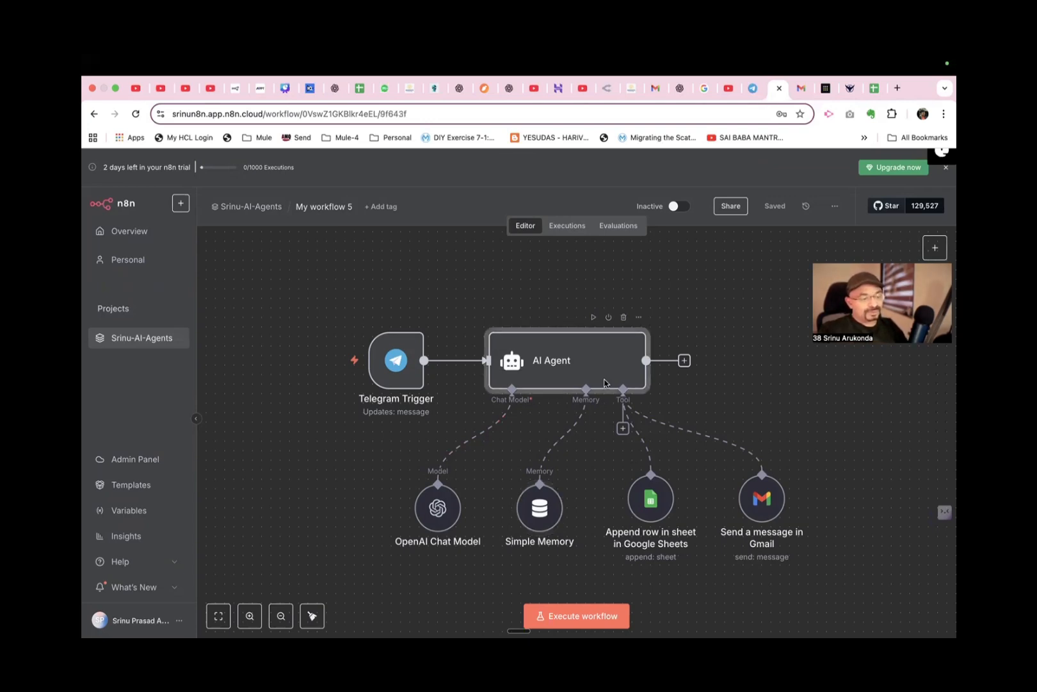
pyautogui.scroll(-5, 527, 488)
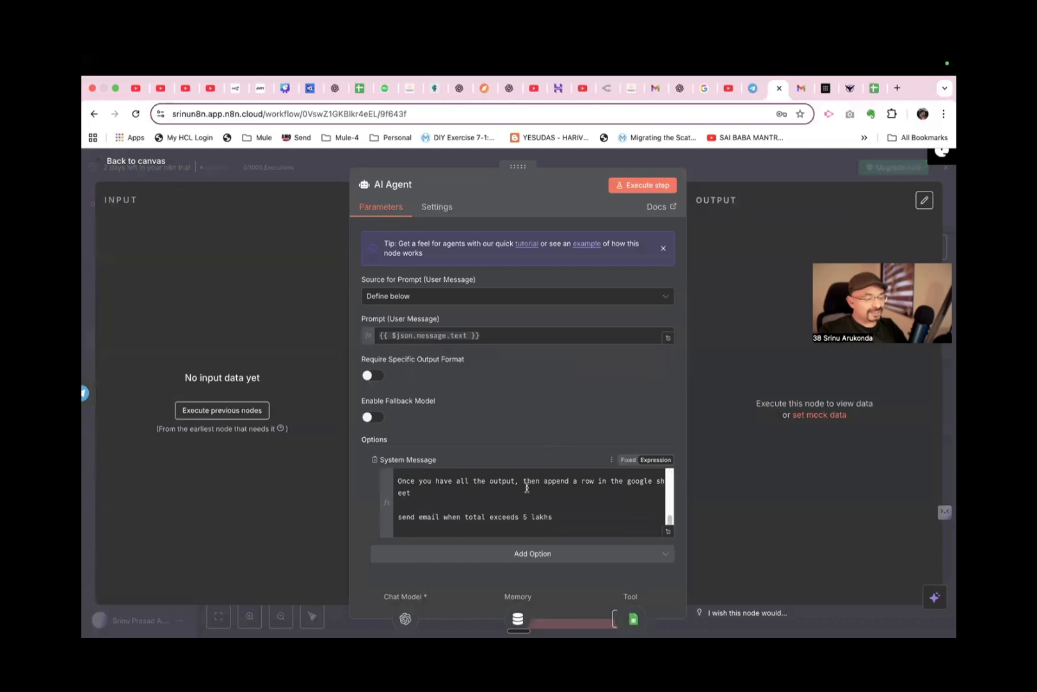
pyautogui.moveTo(400, 517); pyautogui.dragTo(555, 516)
pyautogui.doubleClick(562, 517)
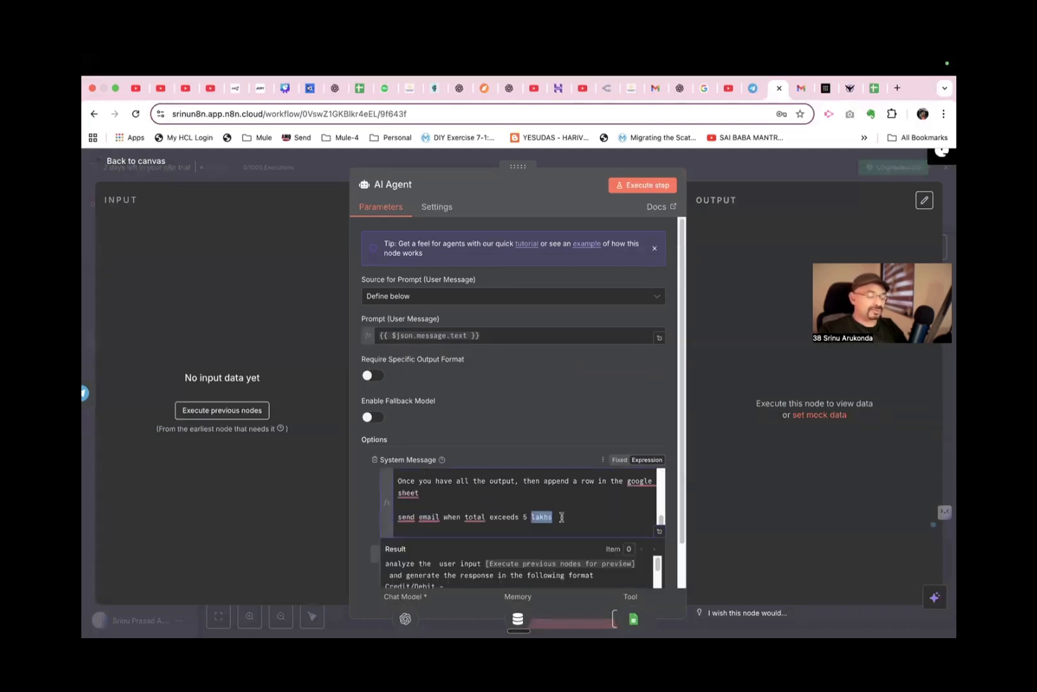
pyautogui.press('Right')
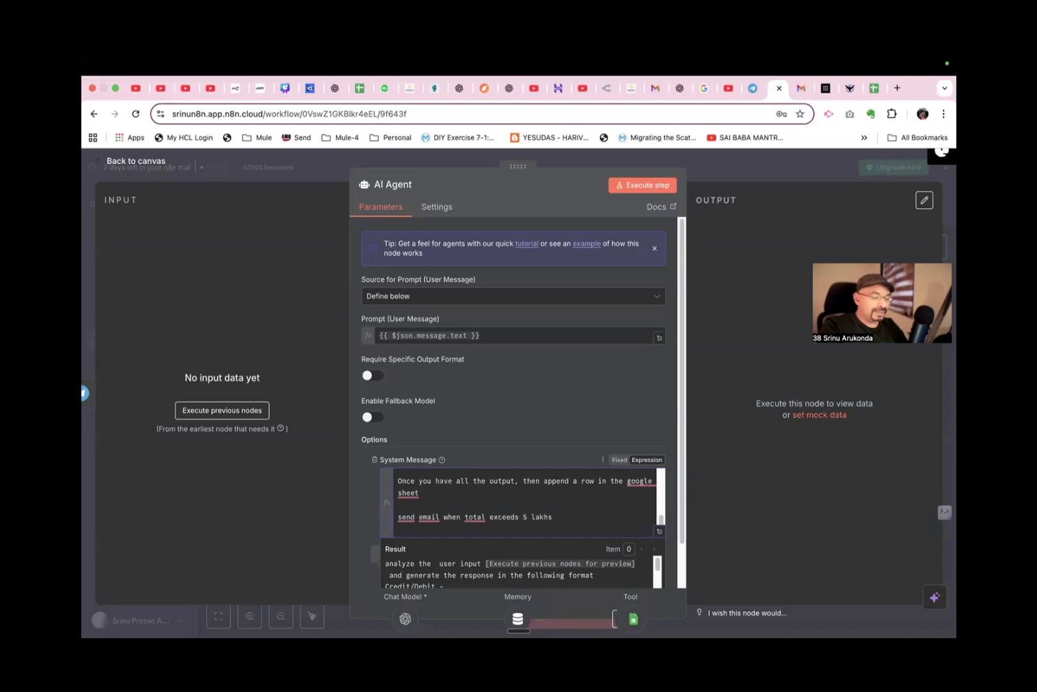
pyautogui.press('BackSpace')
pyautogui.press('BackSpace')
pyautogui.press('BackSpace')
pyautogui.press('BackSpace')
pyautogui.press('BackSpace')
pyautogui.press('BackSpace')
pyautogui.press('BackSpace')
pyautogui.press('BackSpace')
pyautogui.press('BackSpace')
pyautogui.press('BackSpace')
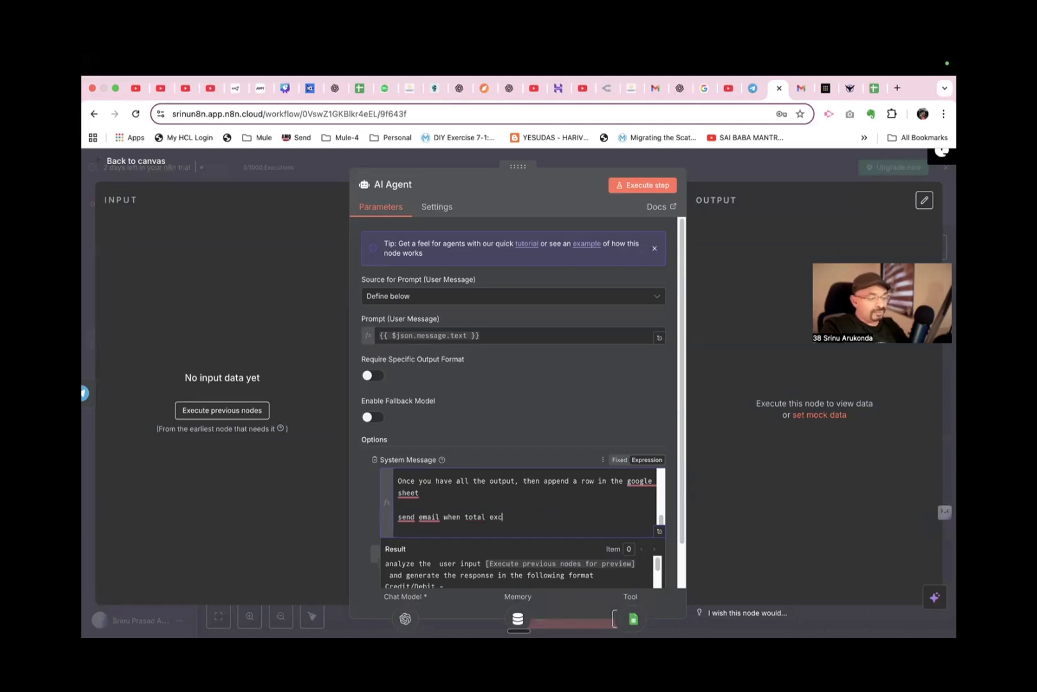
pyautogui.write('fall below')
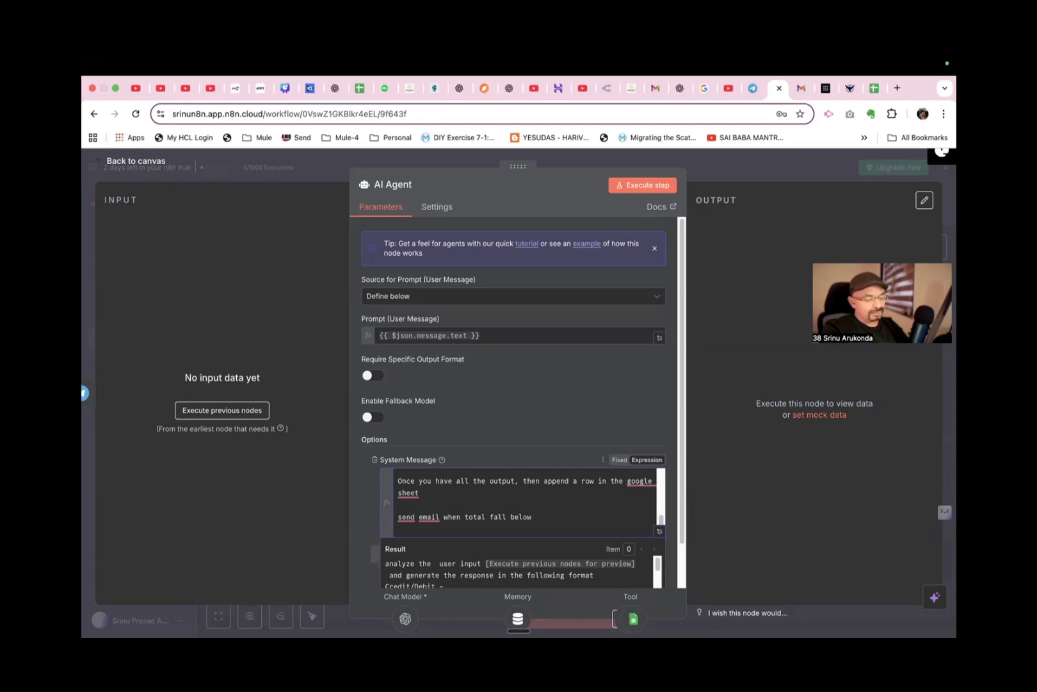
pyautogui.write(' 10000')
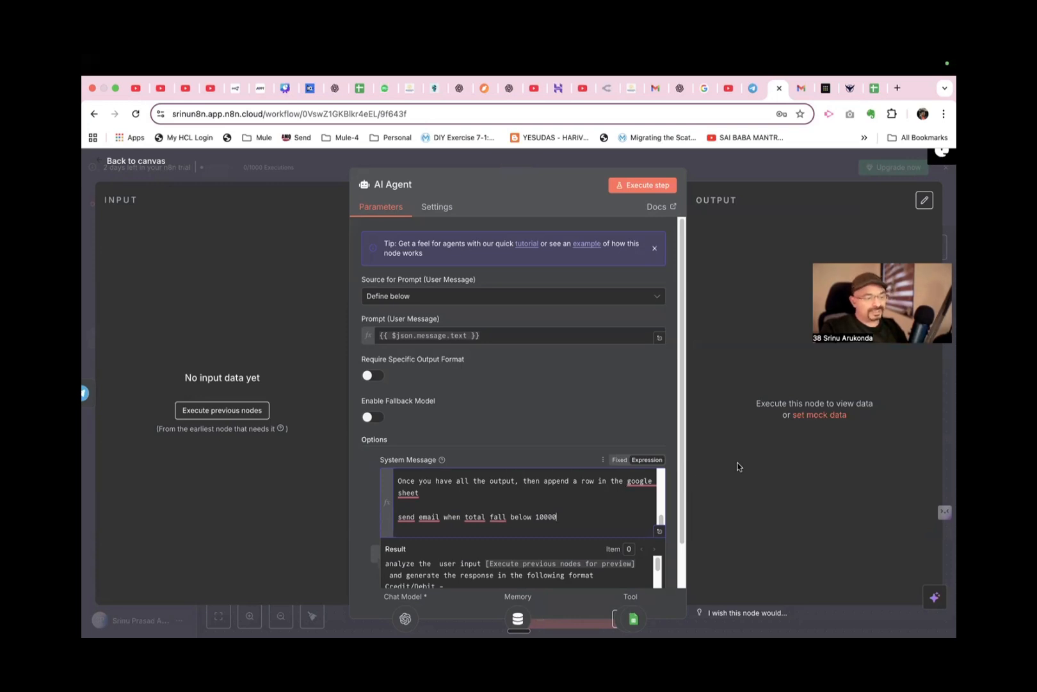
# Close the AI Agent settings and save the workflow.
pyautogui.click(739, 467)
pyautogui.click(133, 160)
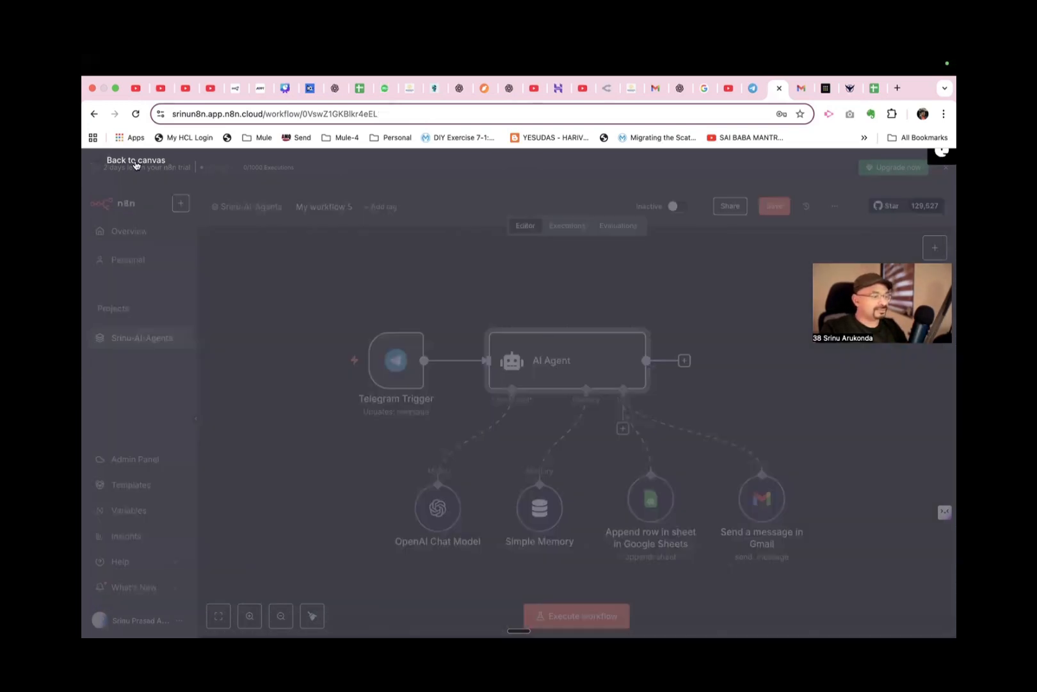
pyautogui.click(773, 207)
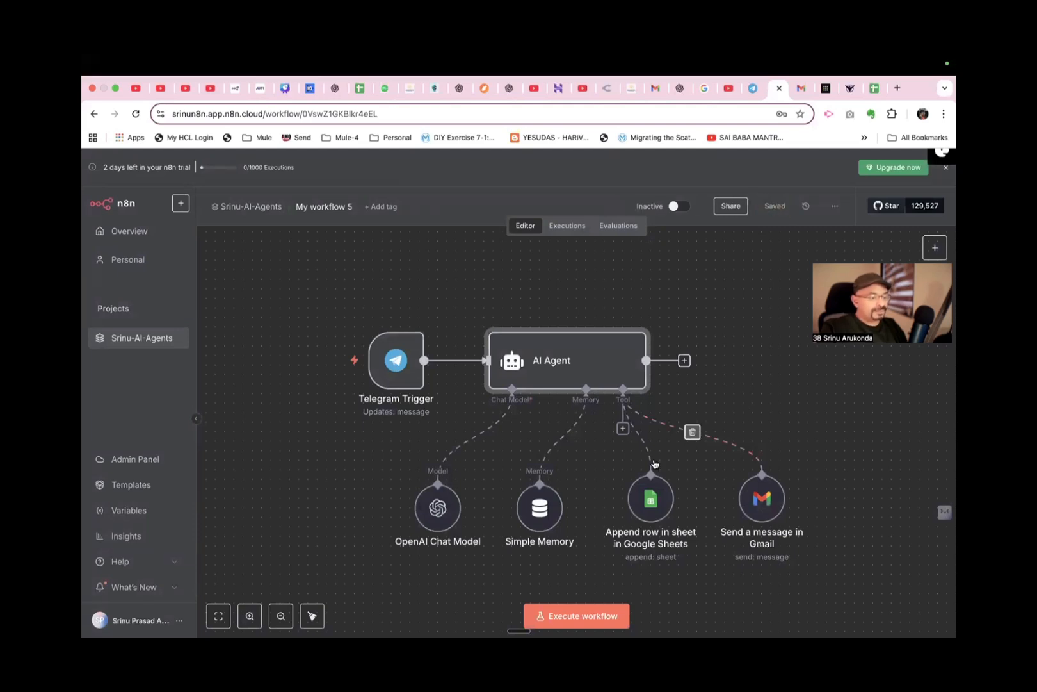
# Switch to the my-finance-tracker spreadsheet and clear all transaction entries below the header row.
pyautogui.click(876, 88)
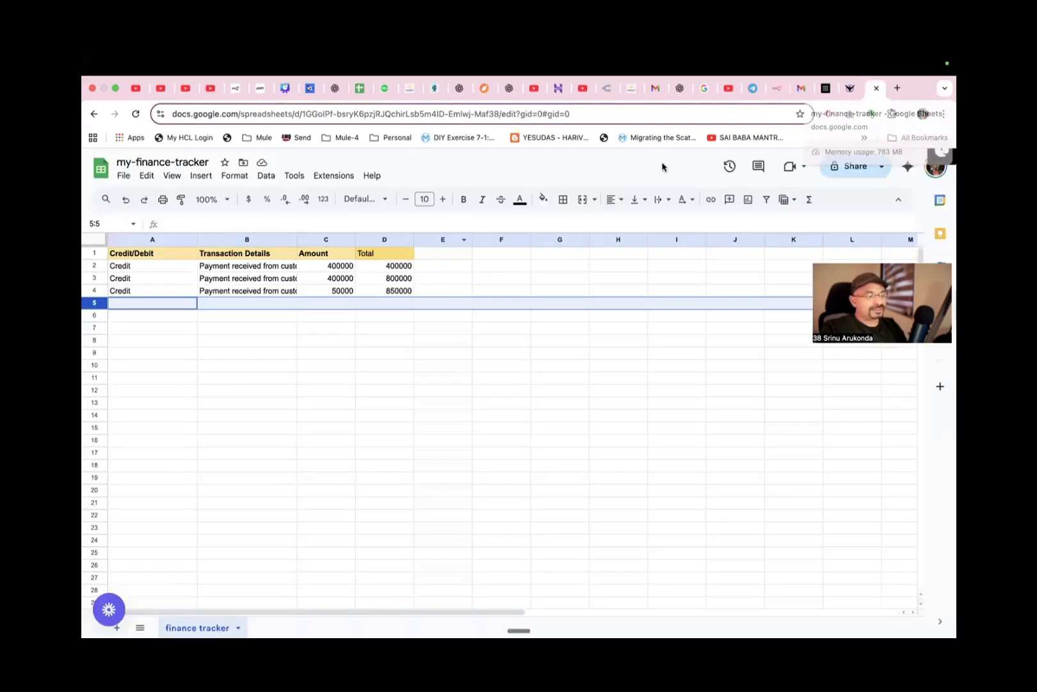
pyautogui.click(368, 341)
pyautogui.moveTo(429, 305); pyautogui.dragTo(124, 269)
pyautogui.press('Delete')
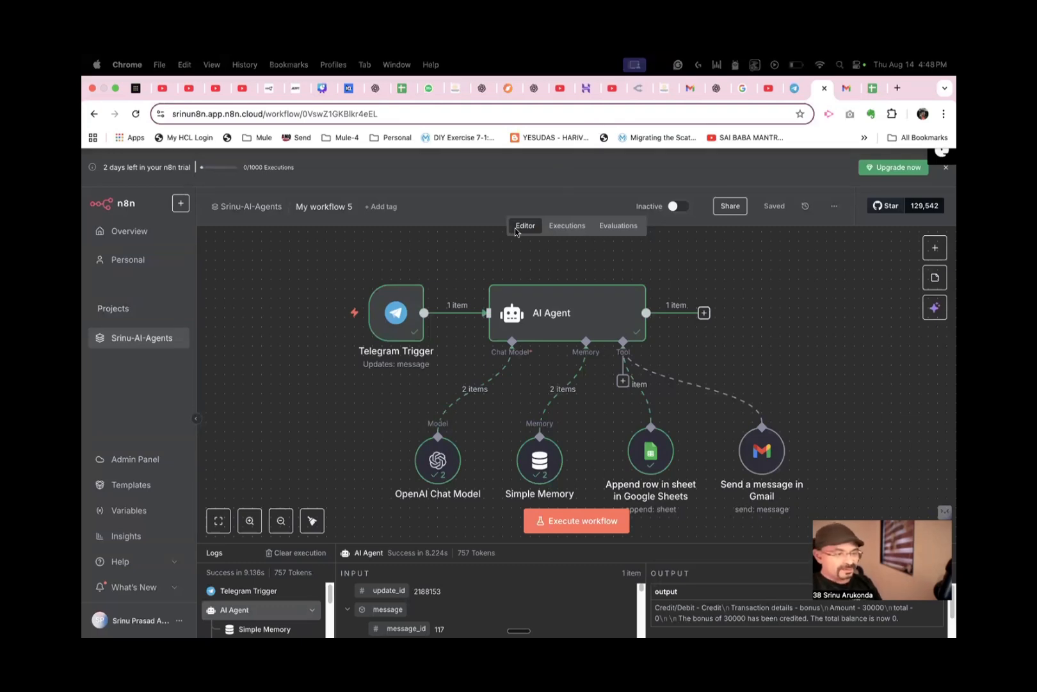
# Switch to Telegram and send the message "i got salary of 60000" to the N8nbot chat.
pyautogui.click(795, 88)
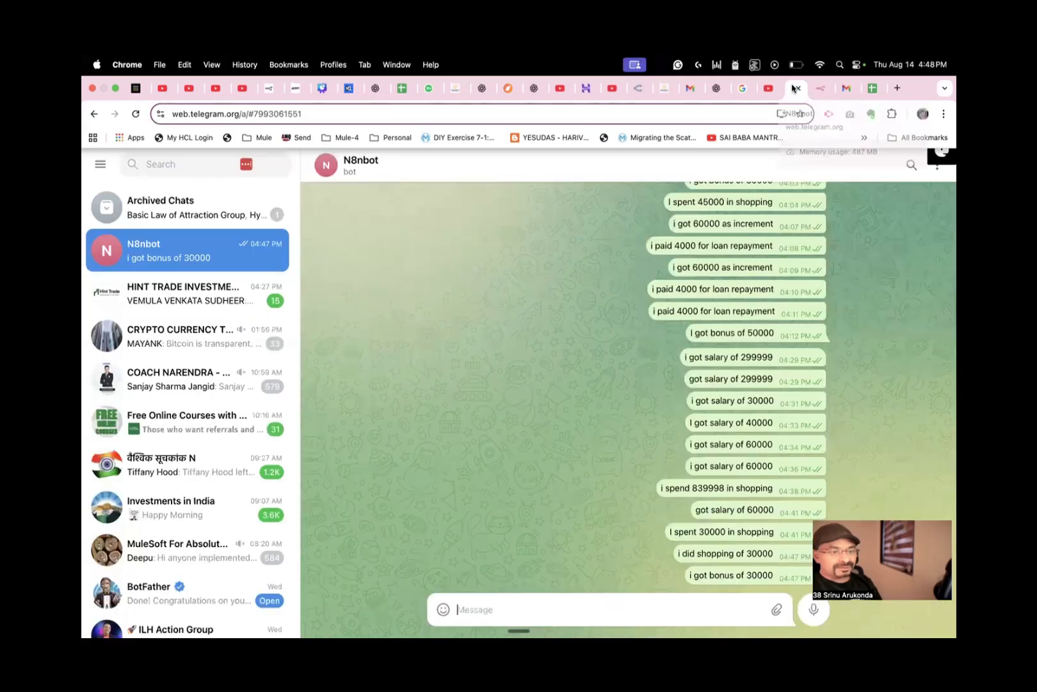
pyautogui.click(549, 599)
pyautogui.write('i got')
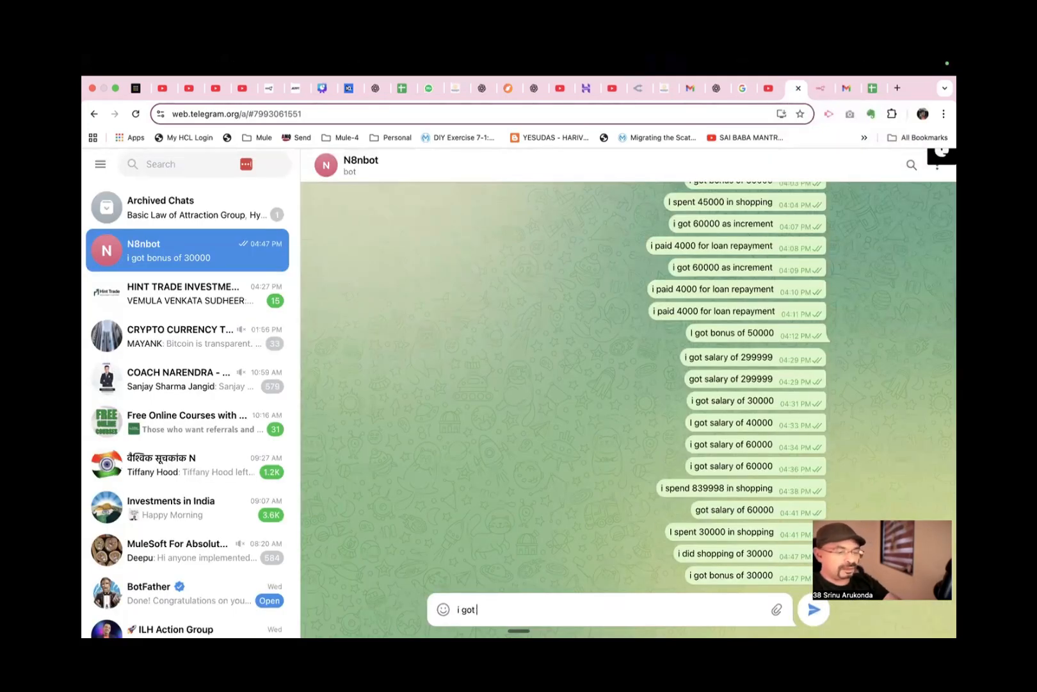
pyautogui.write(' salary')
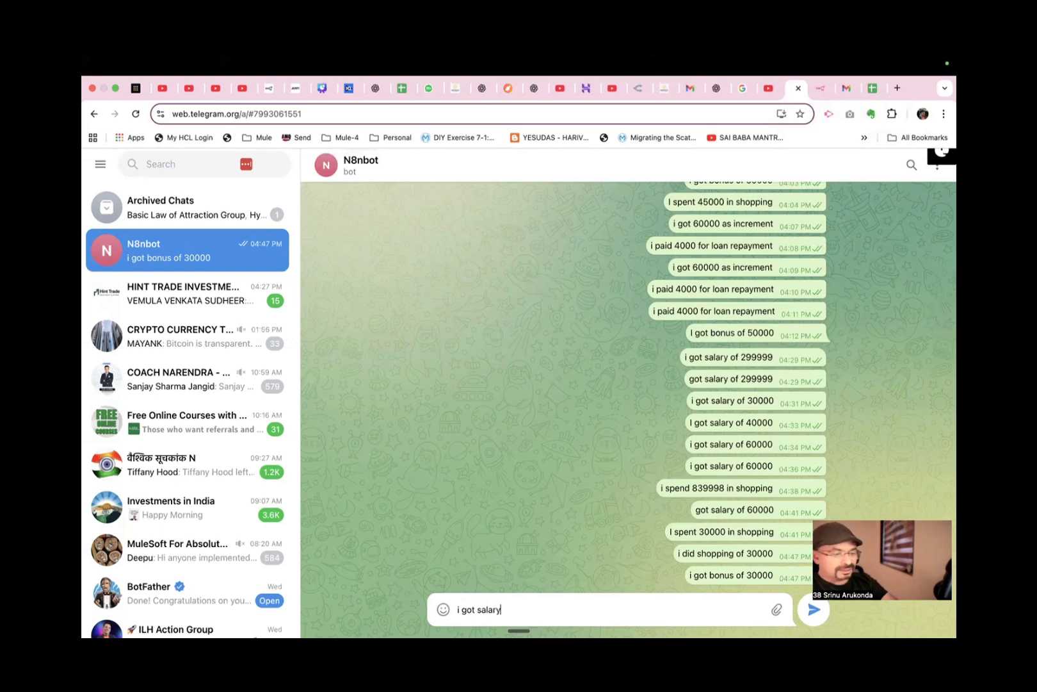
pyautogui.write(' of 60000')
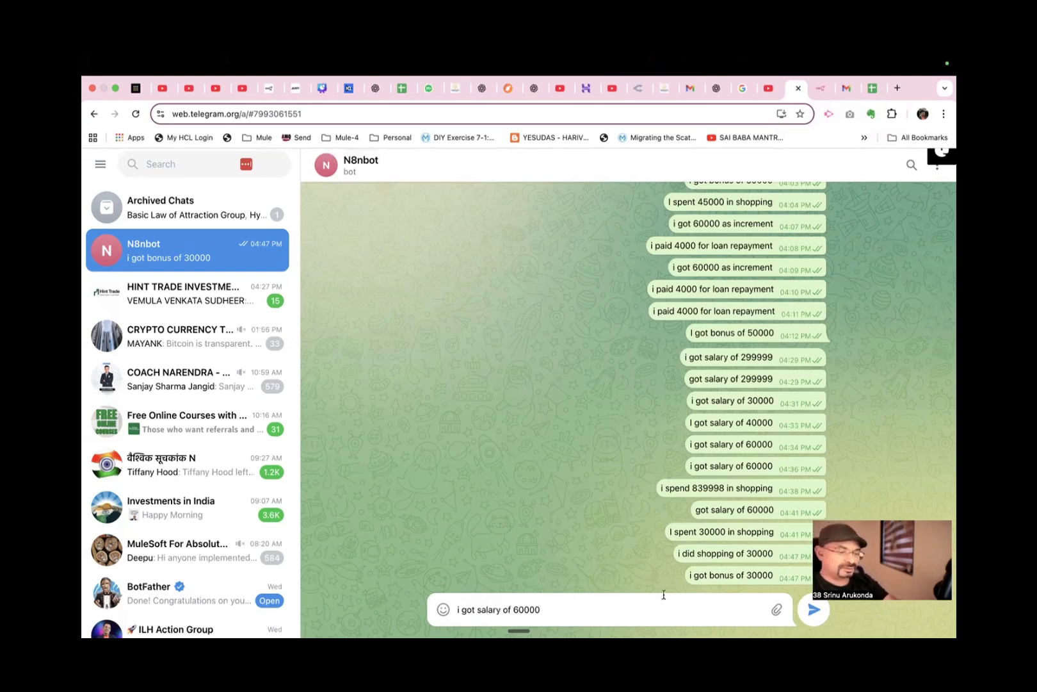
pyautogui.click(814, 611)
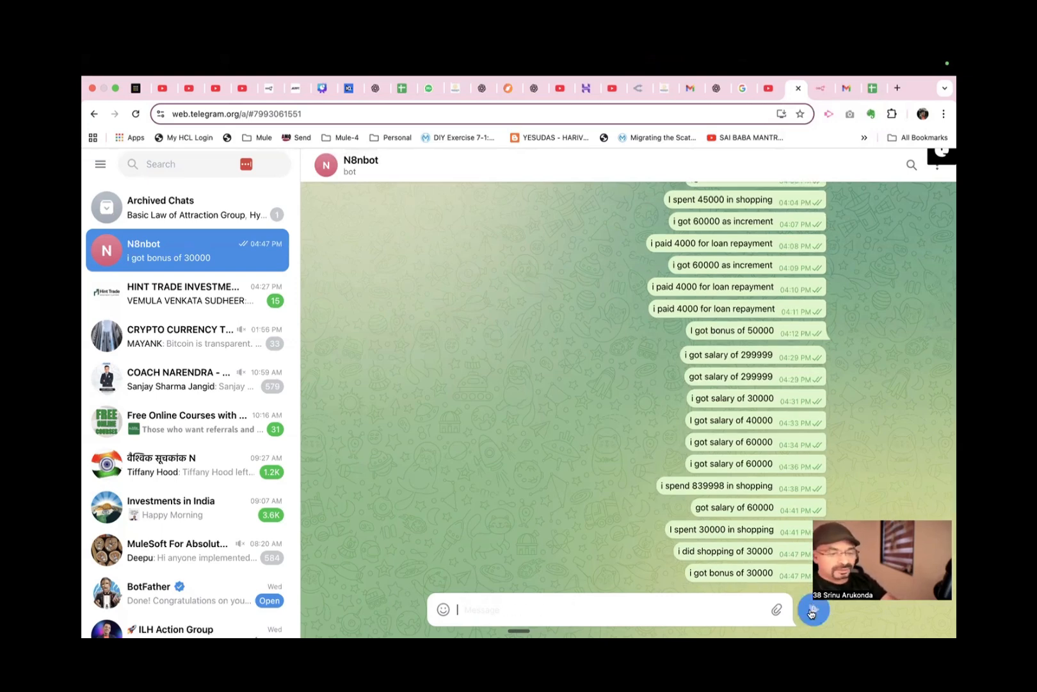
# Switch to n8n, execute the workflow, and check the new entry in the my-finance-tracker spreadsheet.
pyautogui.click(826, 88)
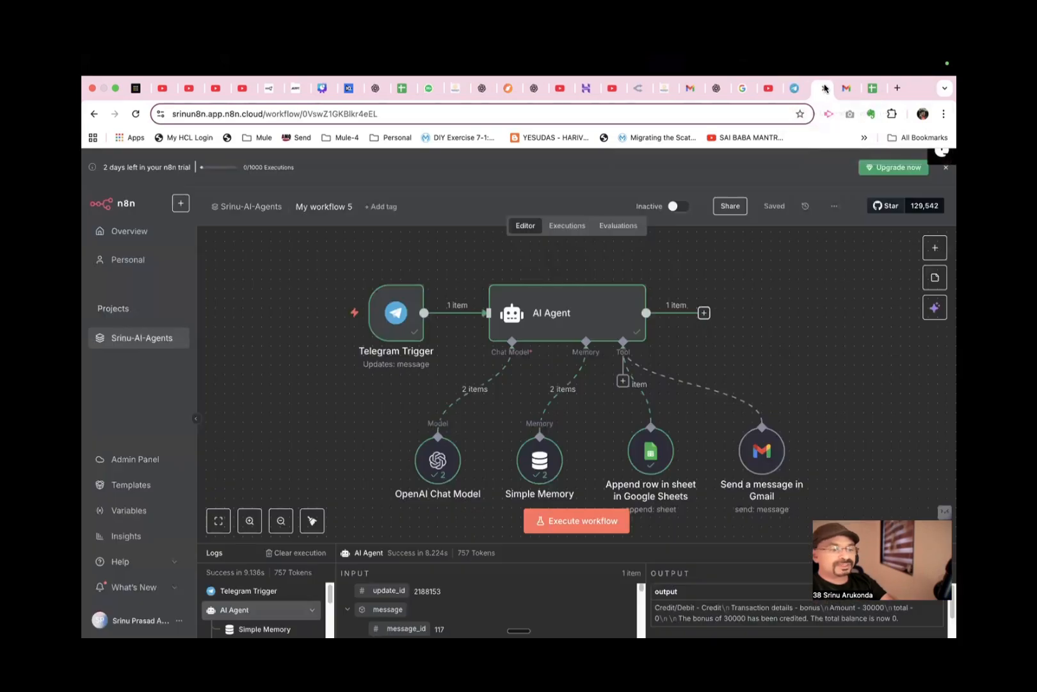
pyautogui.click(564, 521)
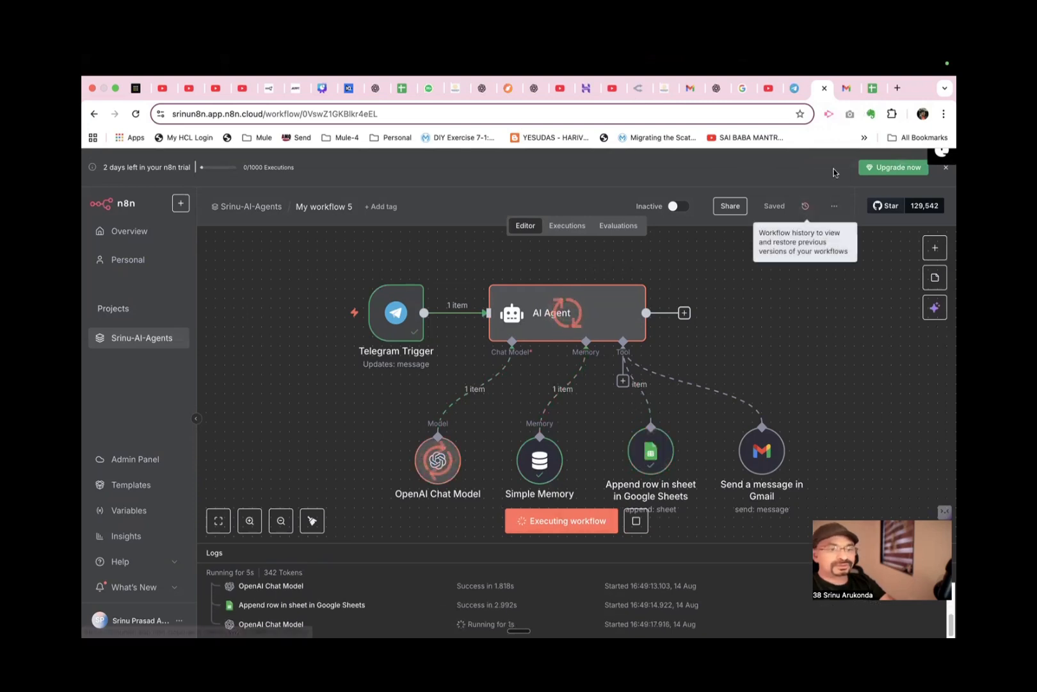
pyautogui.click(872, 89)
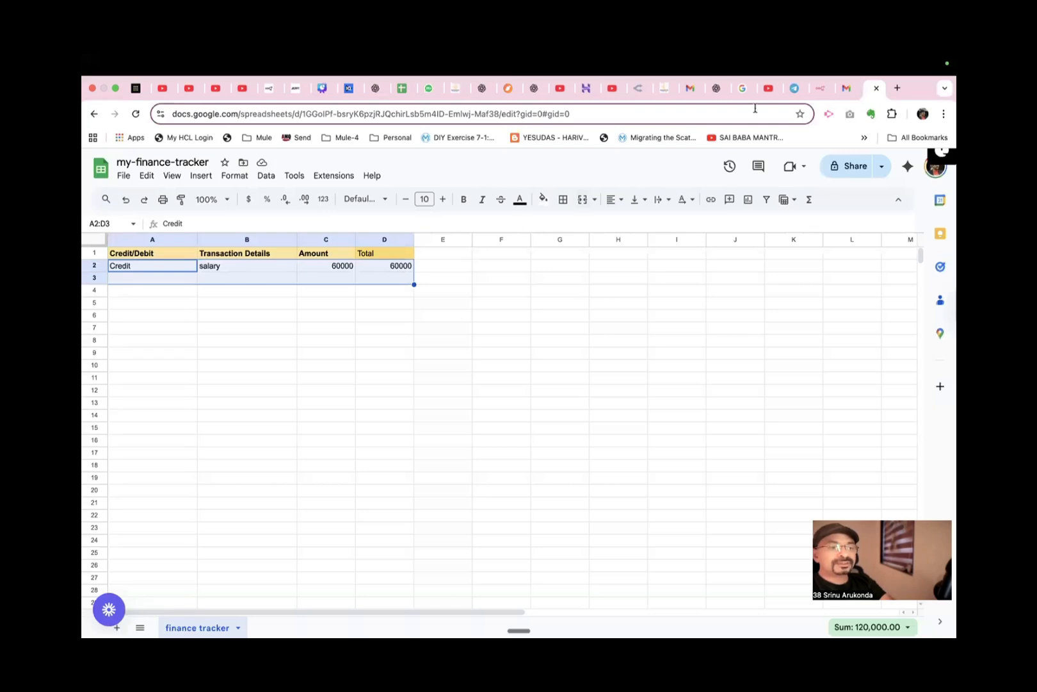
# Send "I did shopping of 30000" to N8nbot in Telegram and execute the workflow in n8n.
pyautogui.click(794, 89)
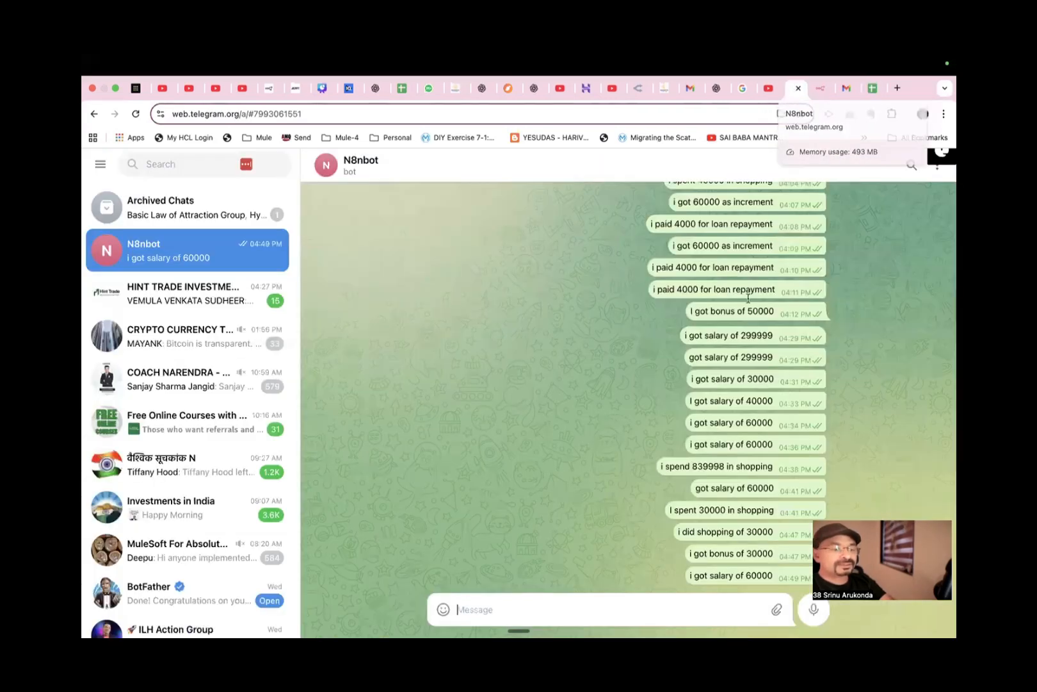
pyautogui.write('I did shopping of 30000')
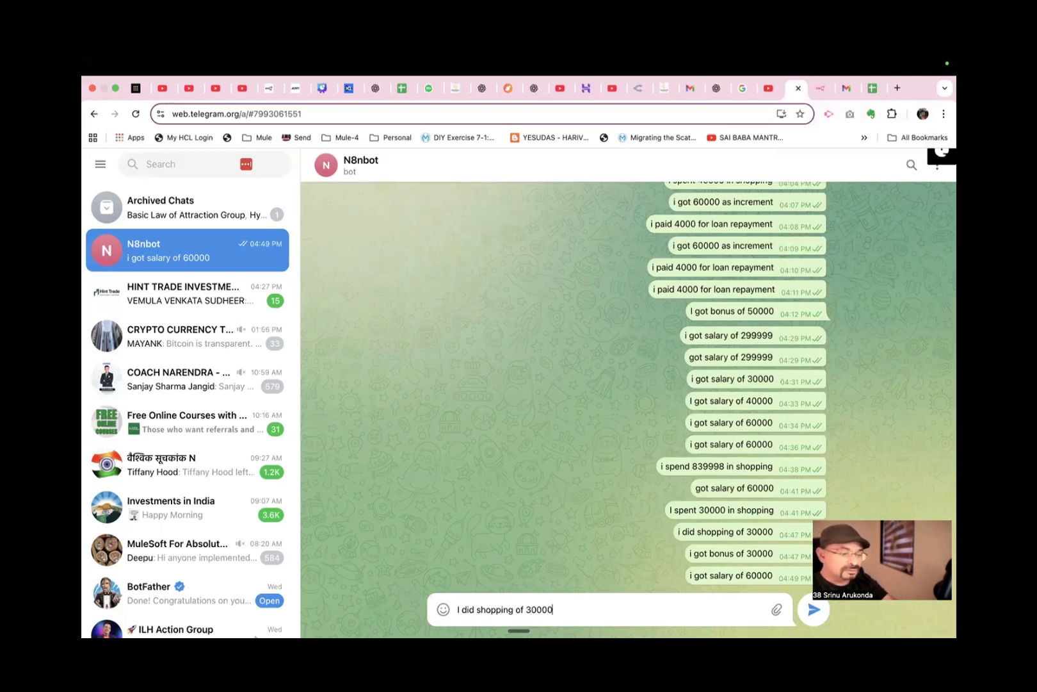
pyautogui.click(810, 611)
pyautogui.click(823, 87)
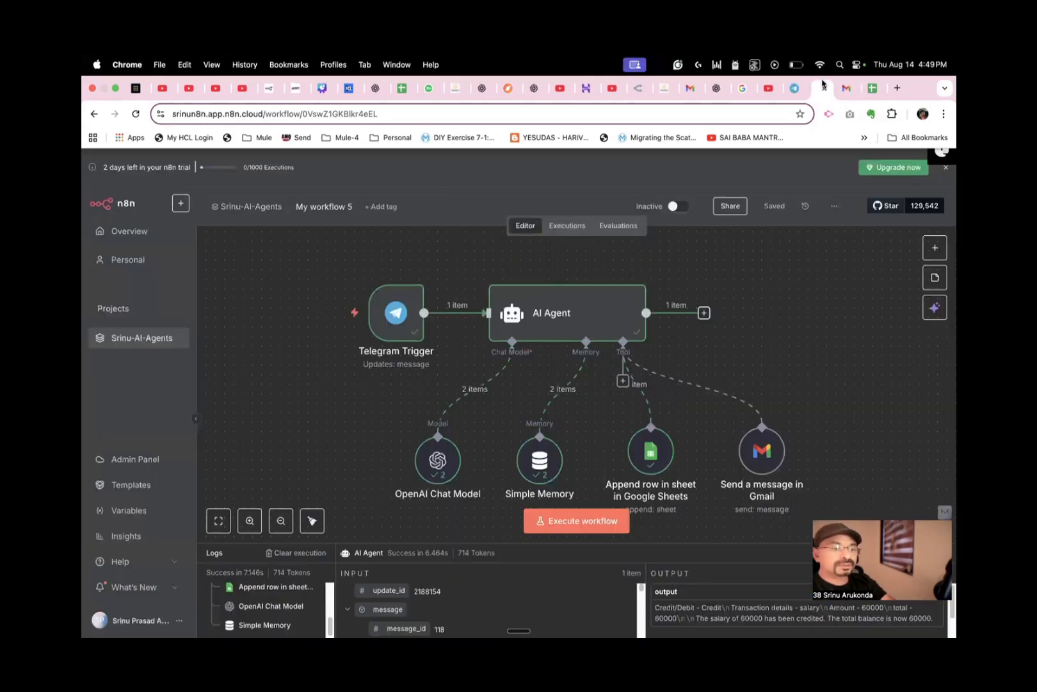
pyautogui.click(563, 520)
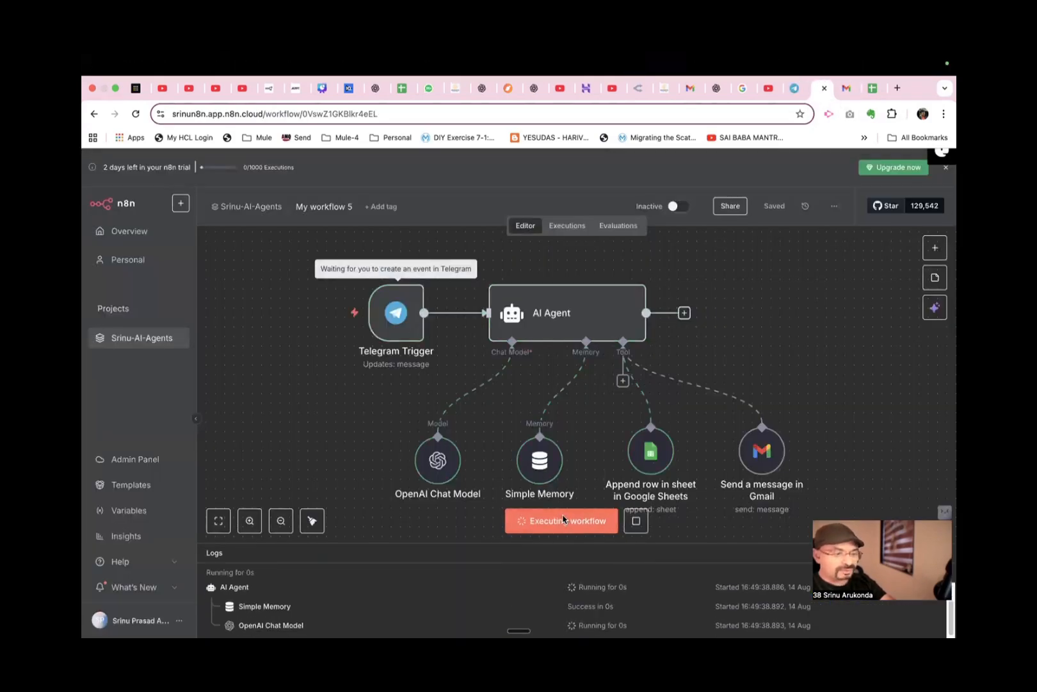